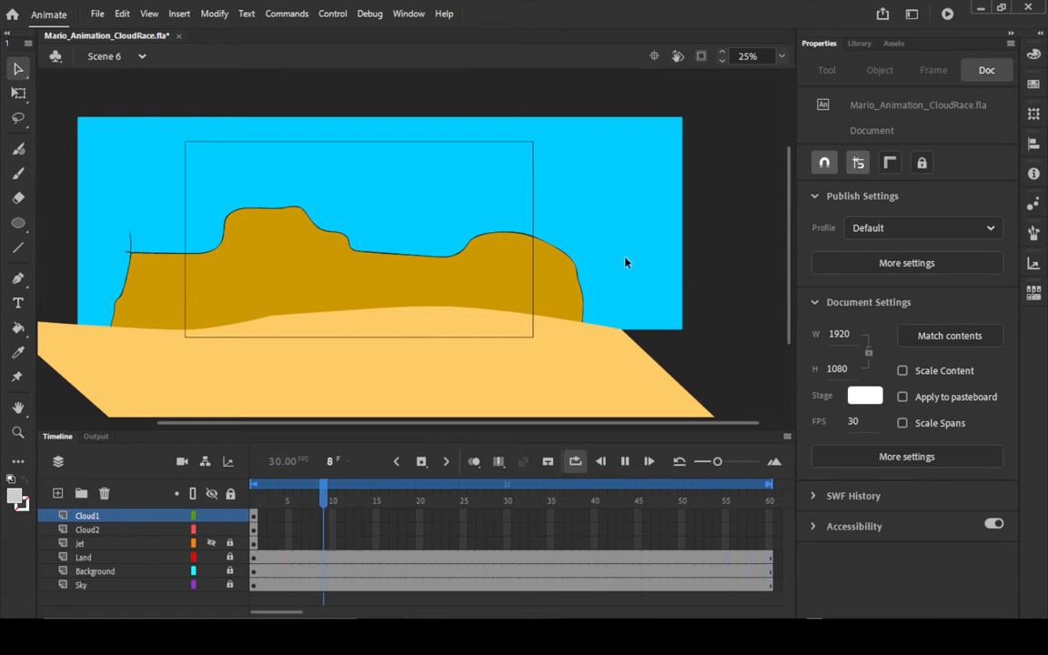
Extend the Cloud1 layer's frames to frame 60 and play the timeline to check that the cloud stays on stage.
{"action": "left_click", "coordinate": [625, 462]}
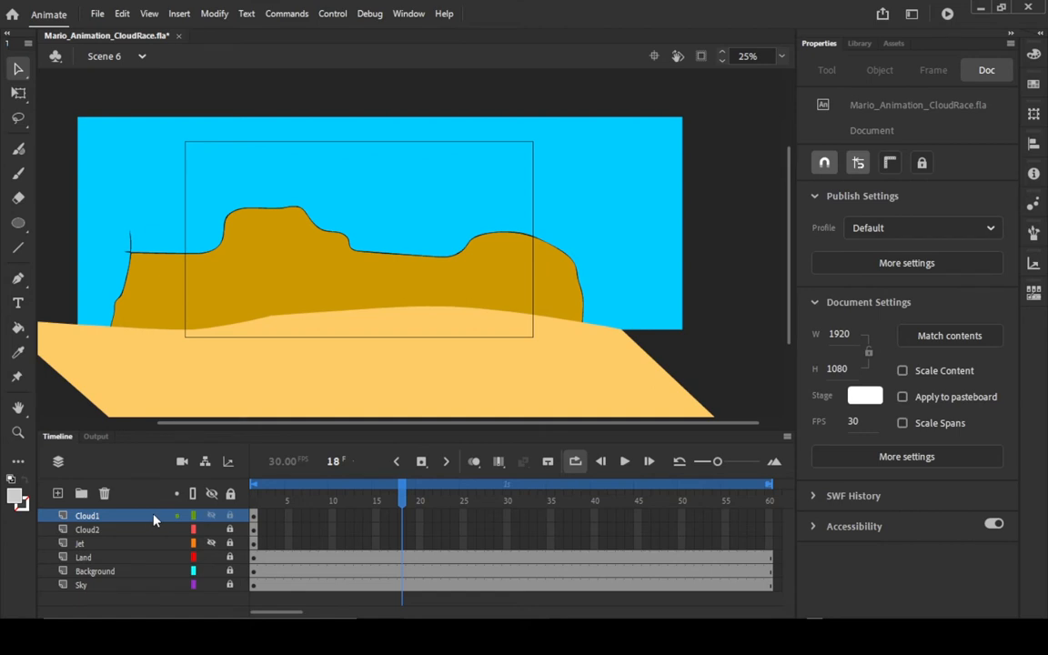
{"action": "left_click", "coordinate": [253, 517]}
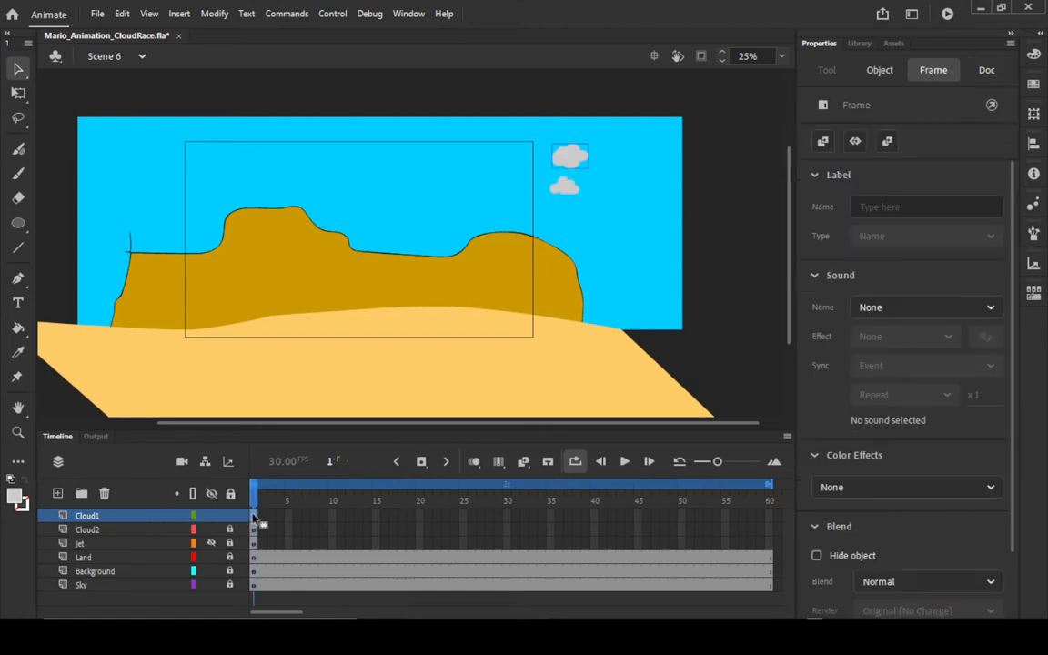
{"action": "mouse_move", "coordinate": [285, 613]}
{"action": "left_mouse_down"}
{"action": "mouse_move", "coordinate": [304, 612]}
{"action": "mouse_move", "coordinate": [284, 608]}
{"action": "mouse_move", "coordinate": [293, 607]}
{"action": "left_mouse_up"}
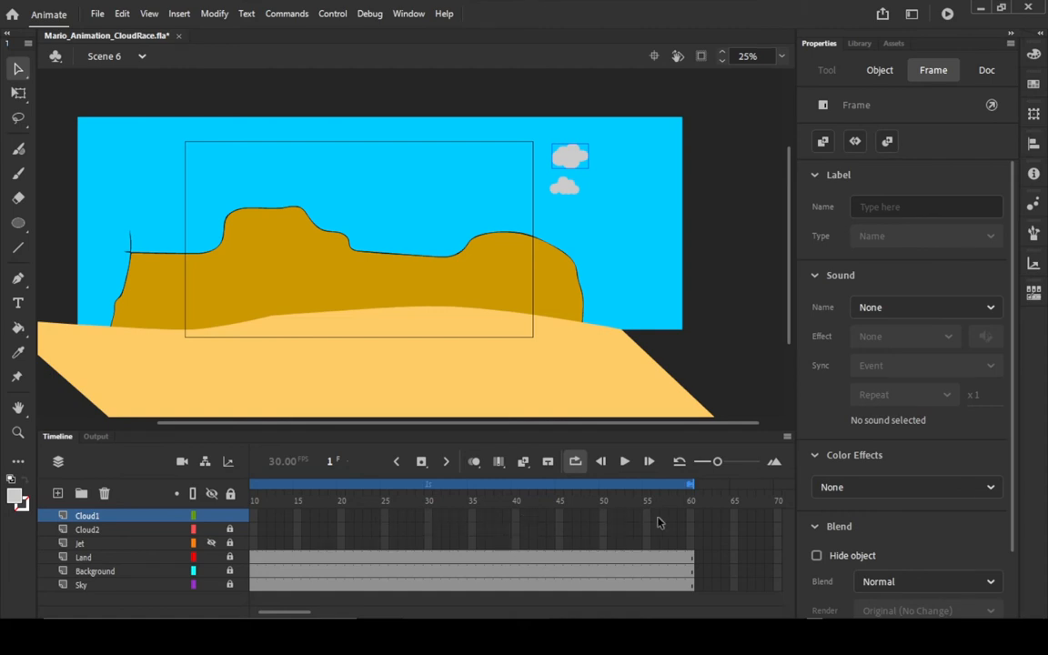
{"action": "left_click", "coordinate": [690, 519]}
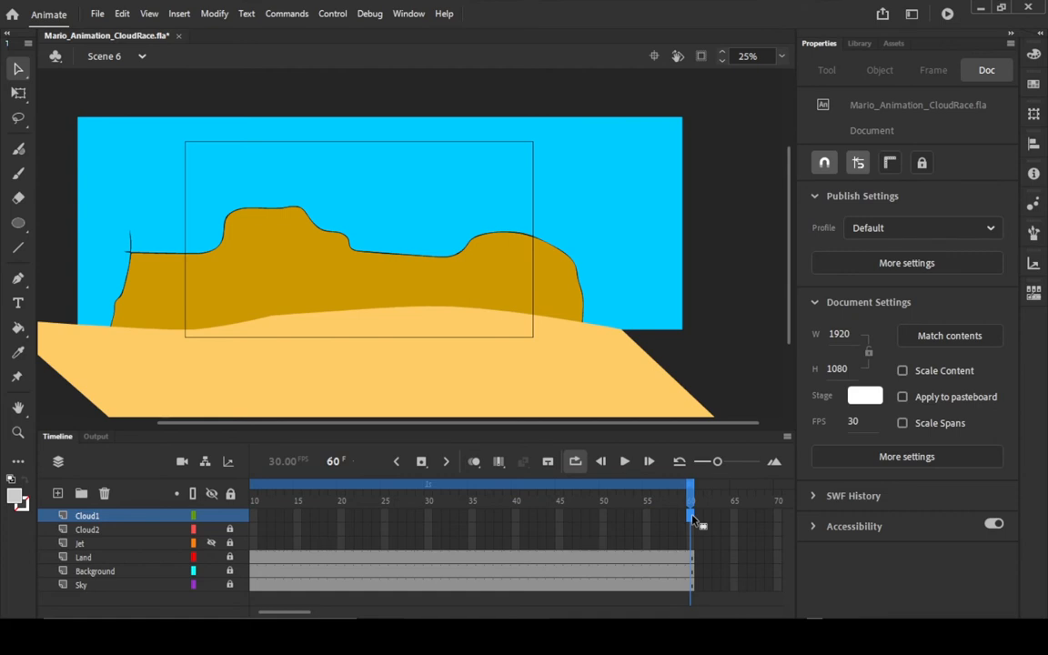
{"action": "key", "text": "F5"}
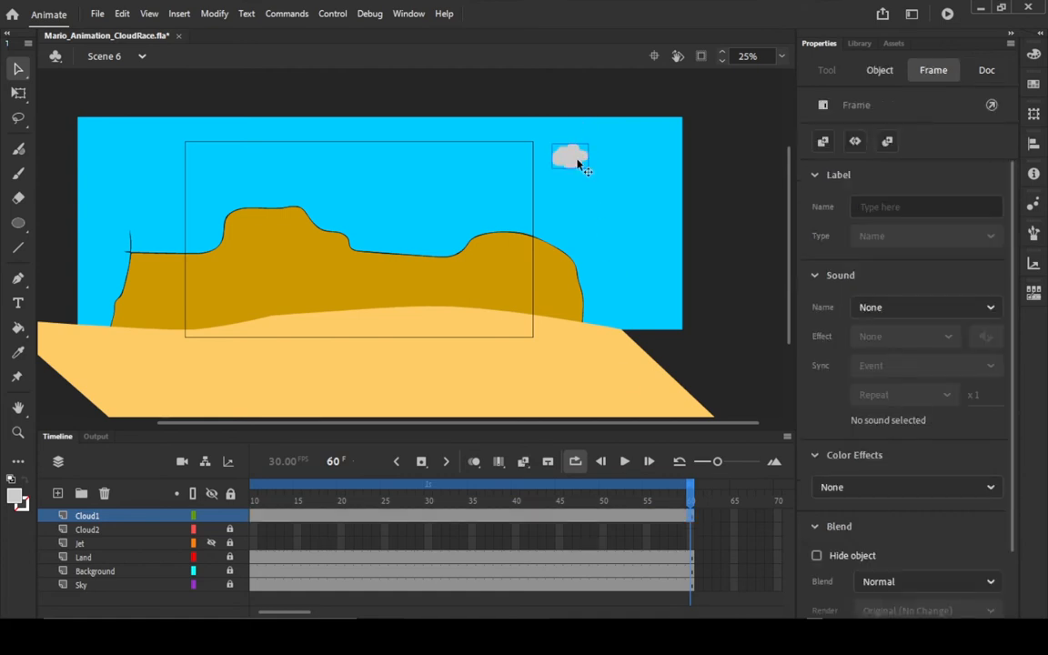
{"action": "left_click", "coordinate": [624, 461]}
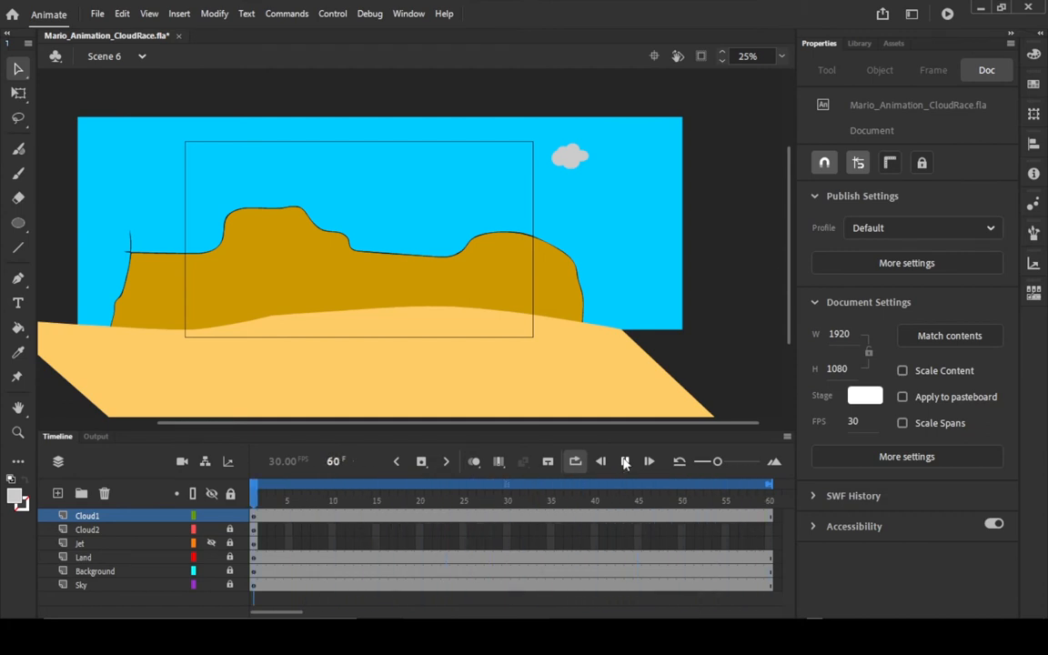
{"action": "left_click", "coordinate": [624, 462]}
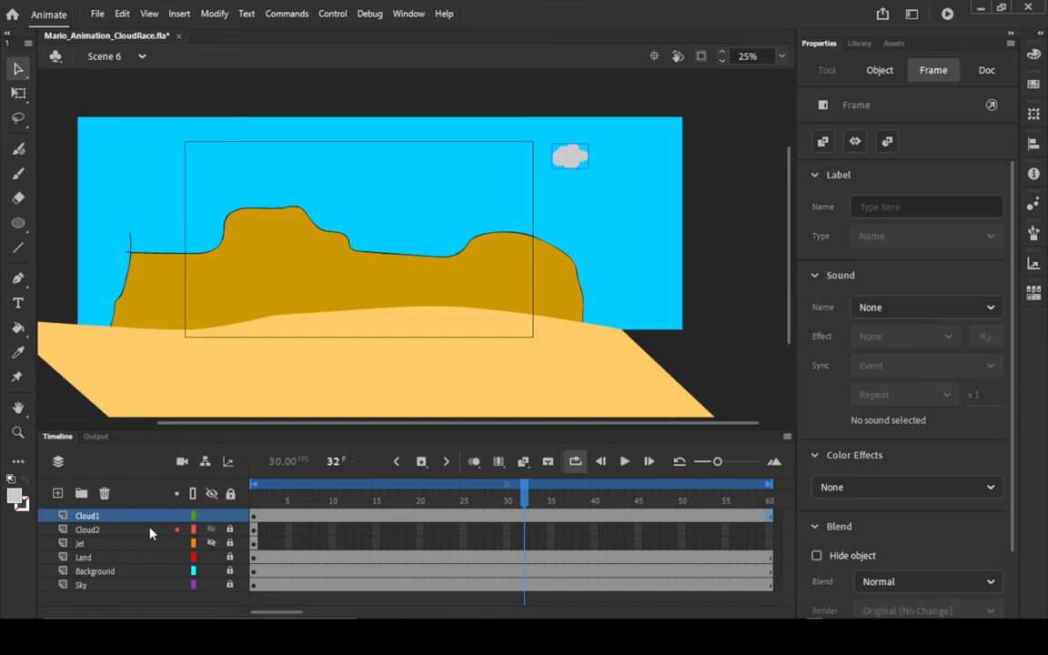
Lock Cloud1, extend the unlocked Cloud2 layer's frames to frame 60, and preview the playback.
{"action": "left_click", "coordinate": [230, 515]}
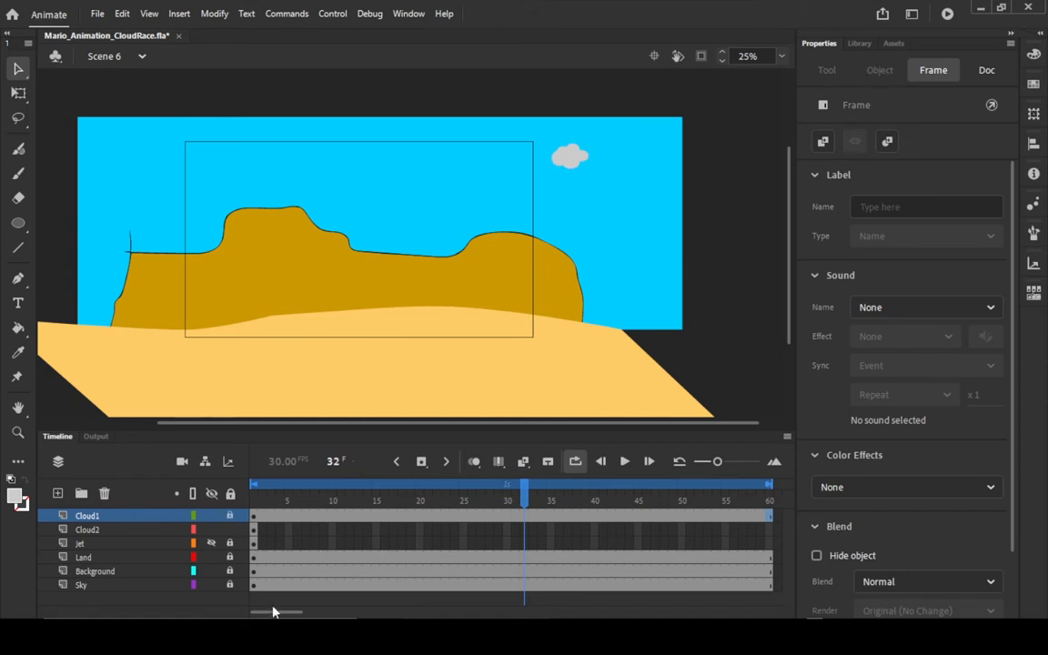
{"action": "left_click_drag", "start_coordinate": [274, 612], "coordinate": [302, 615]}
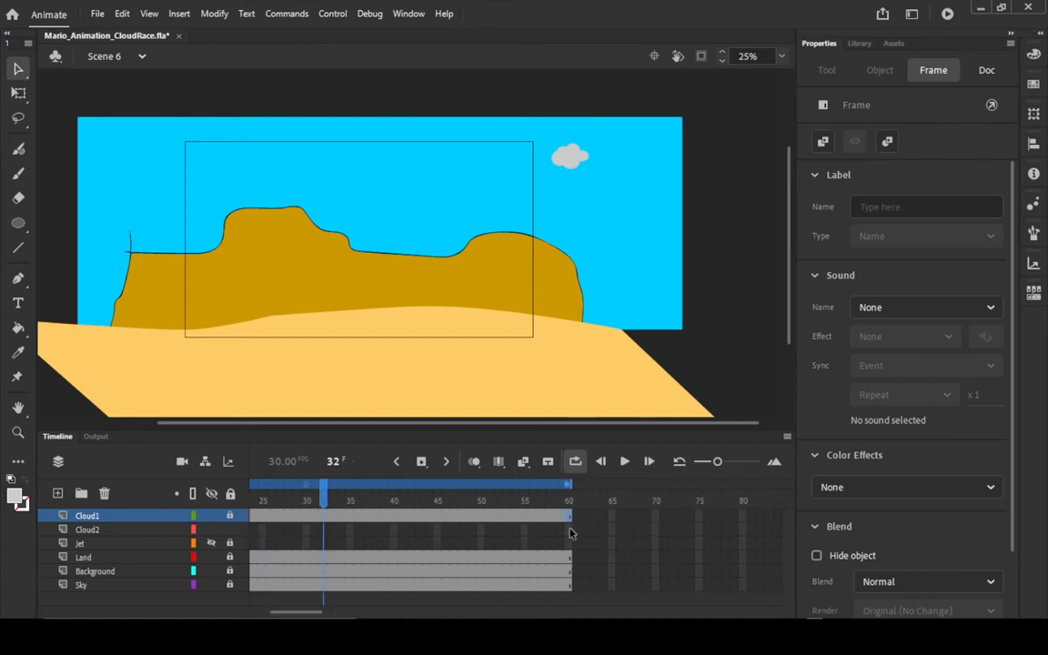
{"action": "left_click", "coordinate": [570, 531]}
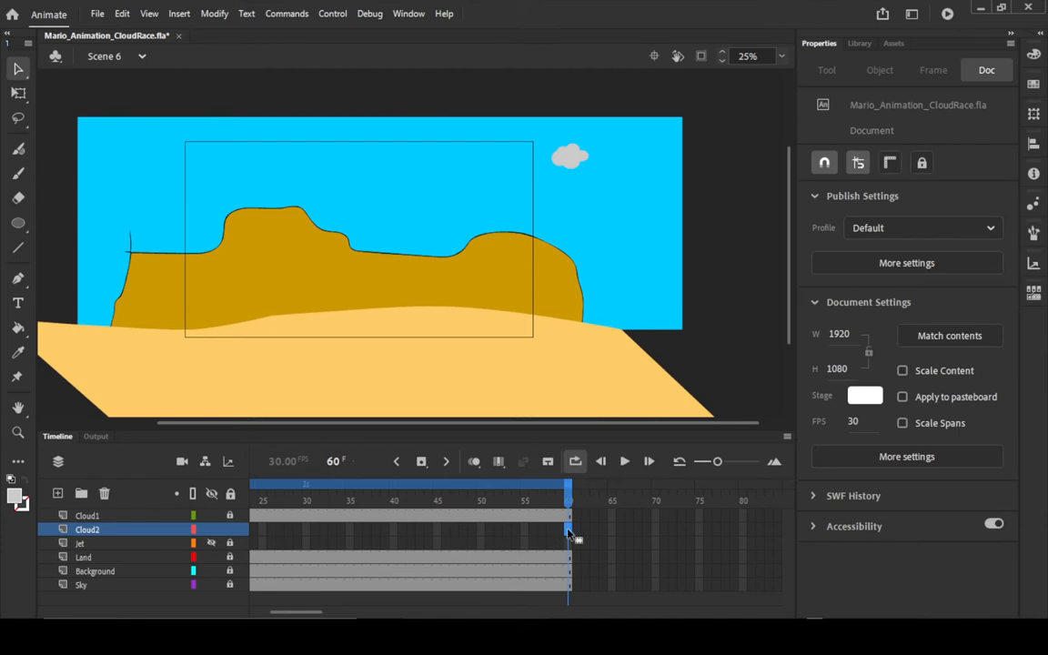
{"action": "right_click", "coordinate": [570, 535]}
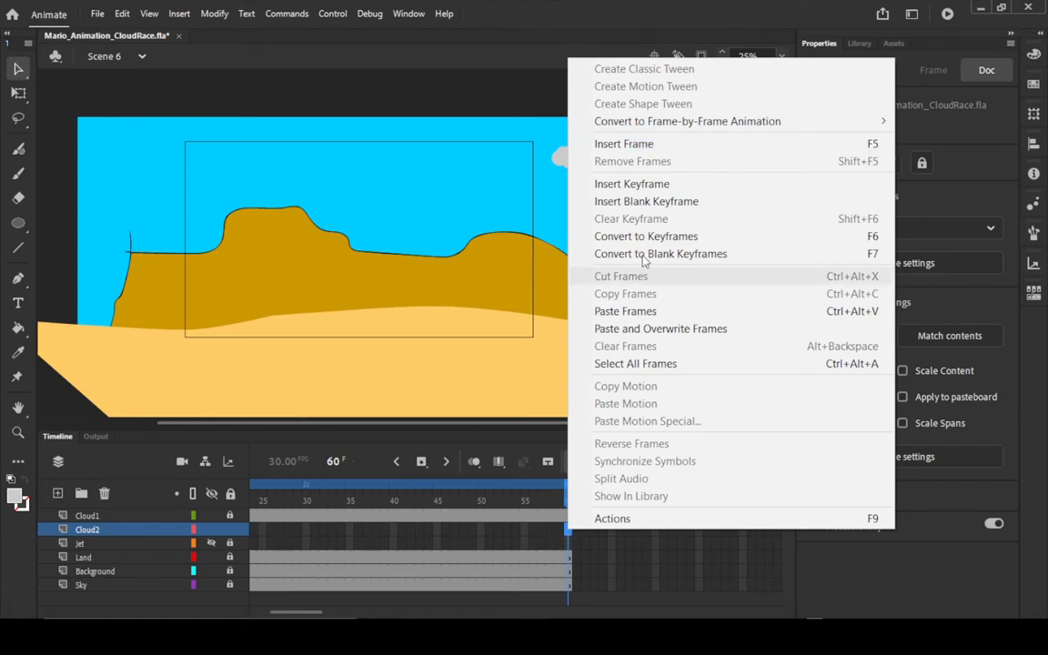
{"action": "left_click", "coordinate": [579, 142]}
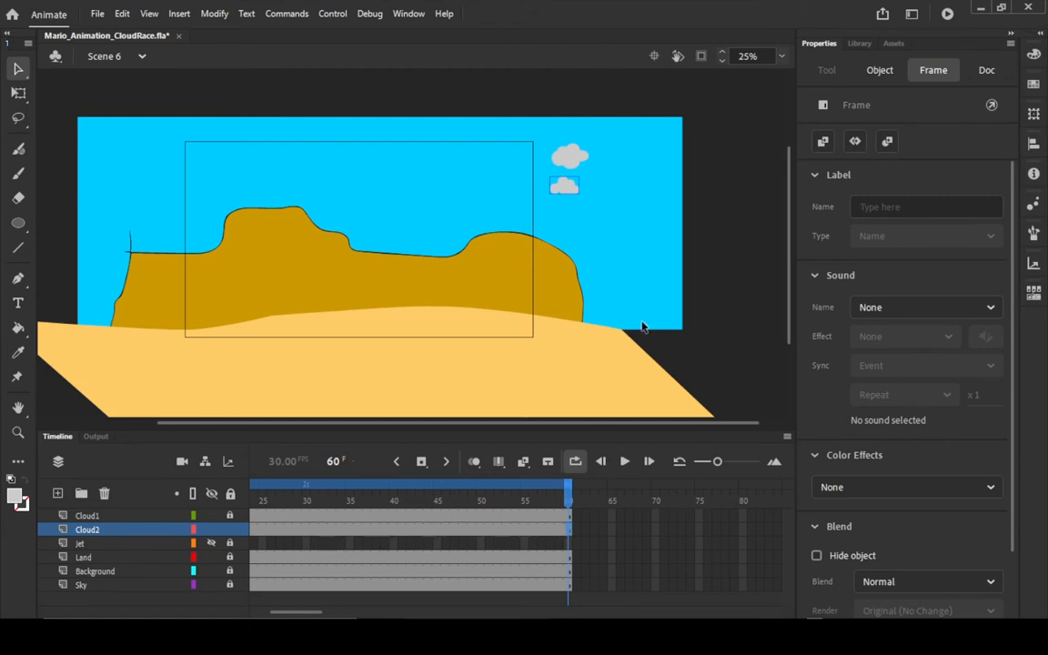
{"action": "left_click", "coordinate": [625, 463]}
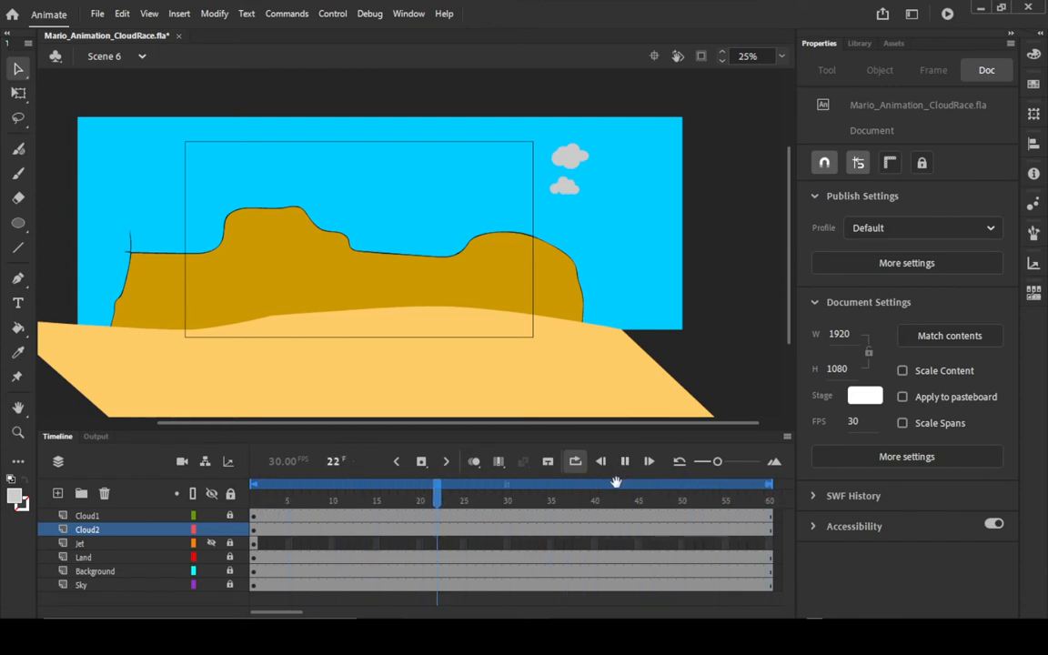
{"action": "left_click", "coordinate": [627, 462]}
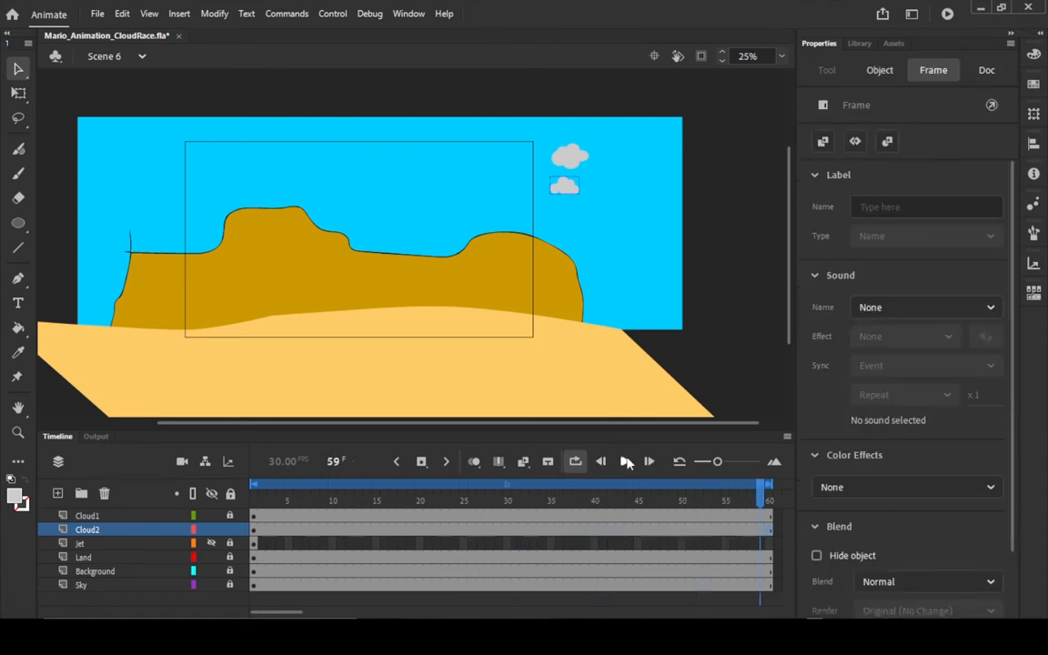
With Cloud2 locked, create a motion tween from frame 1 of Cloud1, converting the cloud to a symbol, and preview it.
{"action": "left_click", "coordinate": [253, 517]}
{"action": "left_click", "coordinate": [253, 516]}
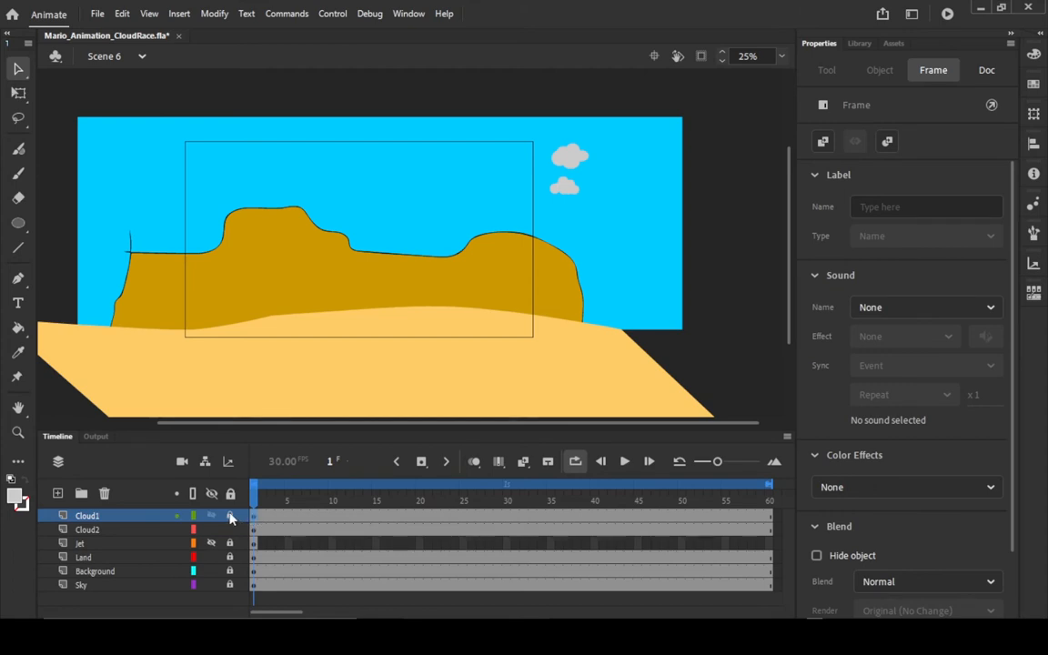
{"action": "left_click", "coordinate": [230, 528]}
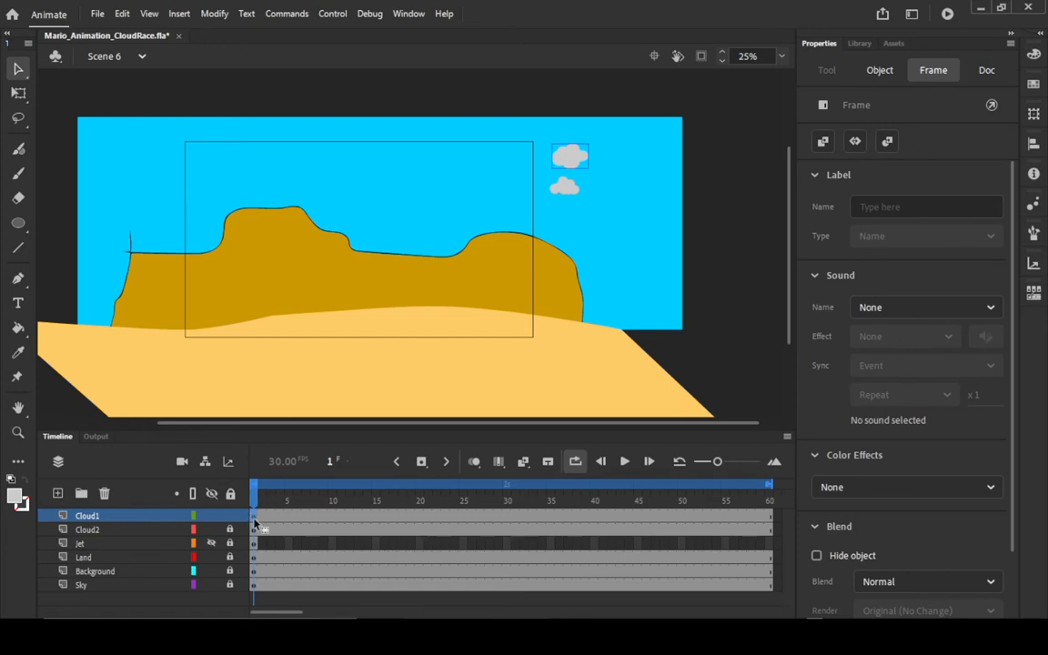
{"action": "left_click", "coordinate": [18, 93]}
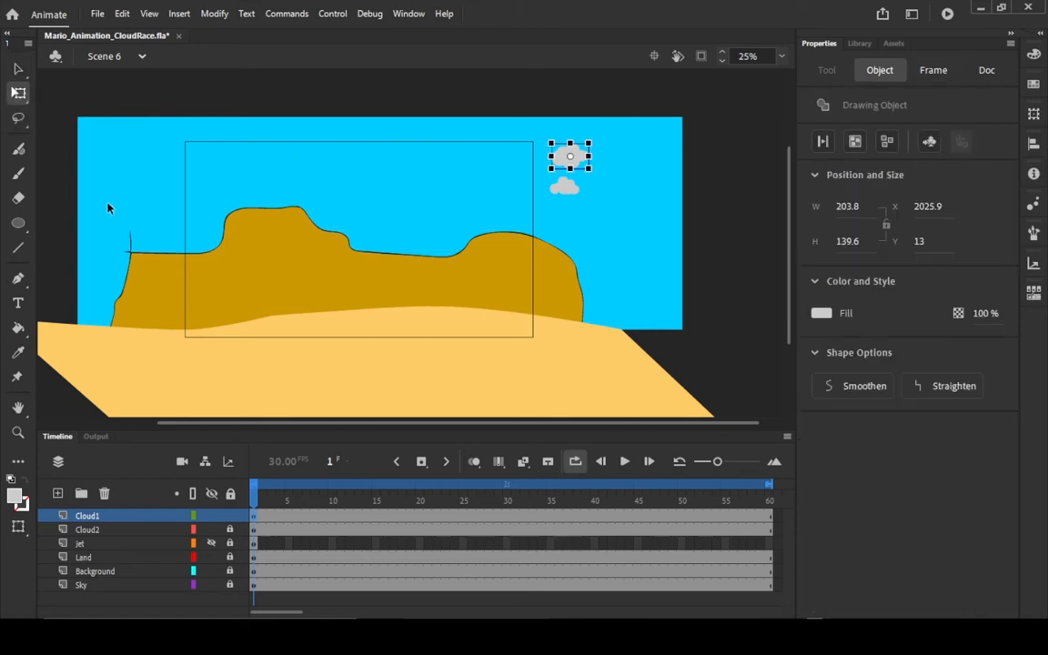
{"action": "right_click", "coordinate": [254, 518]}
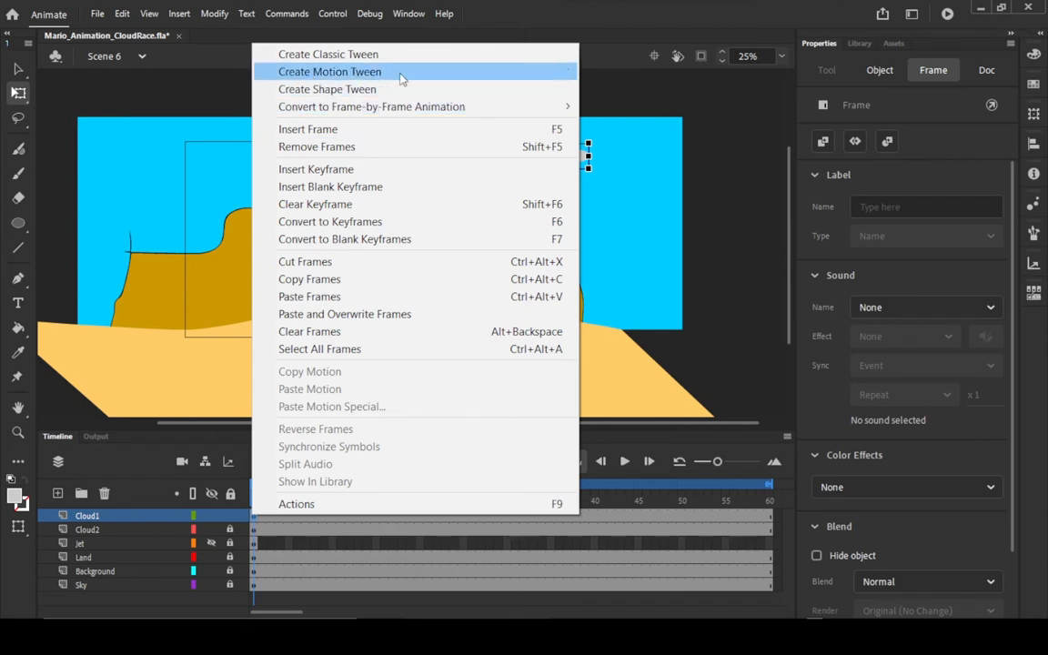
{"action": "left_click", "coordinate": [352, 73]}
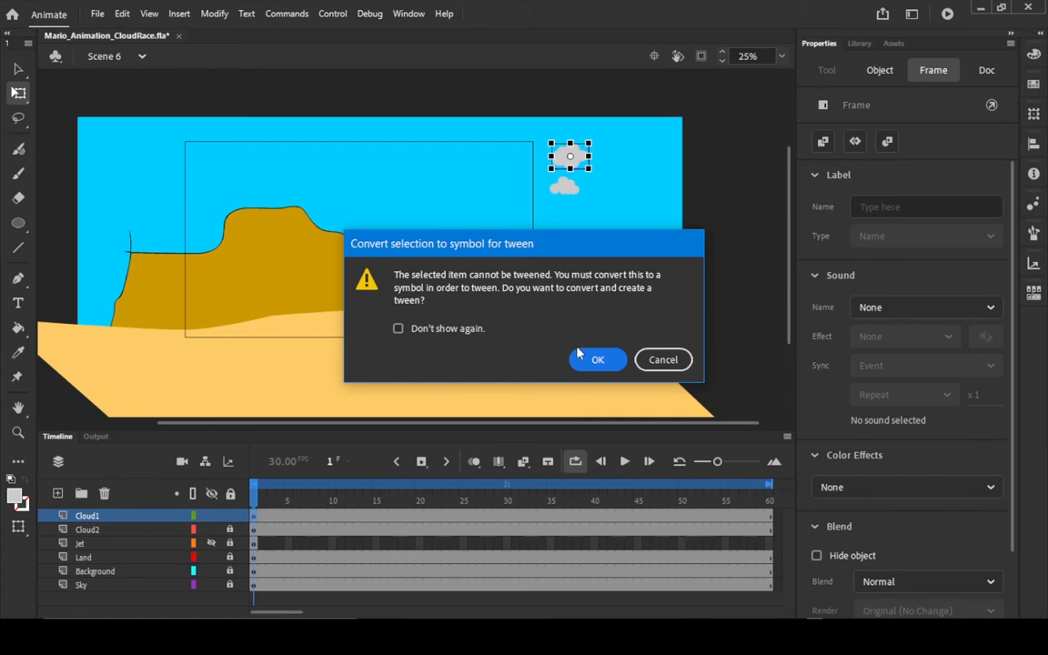
{"action": "left_click", "coordinate": [590, 367]}
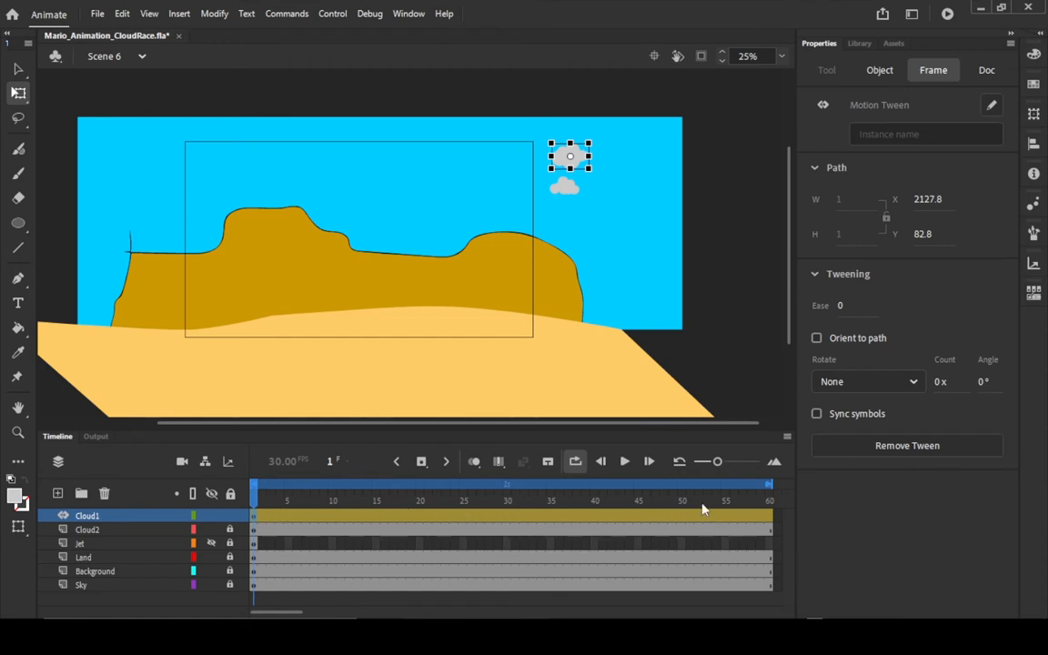
{"action": "left_click", "coordinate": [623, 462]}
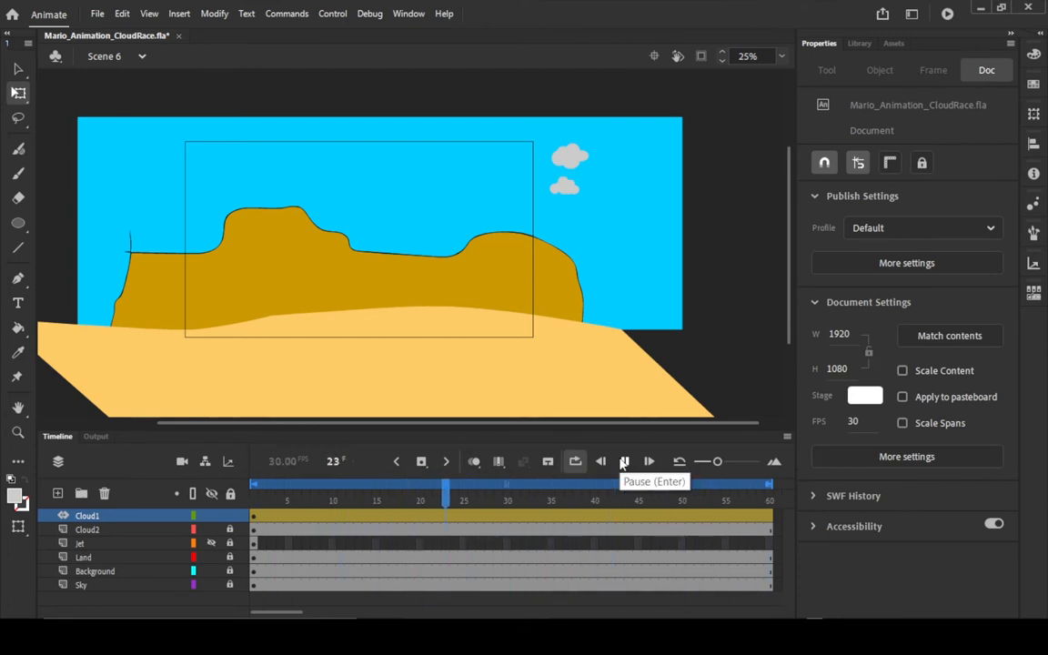
{"action": "left_click", "coordinate": [624, 462]}
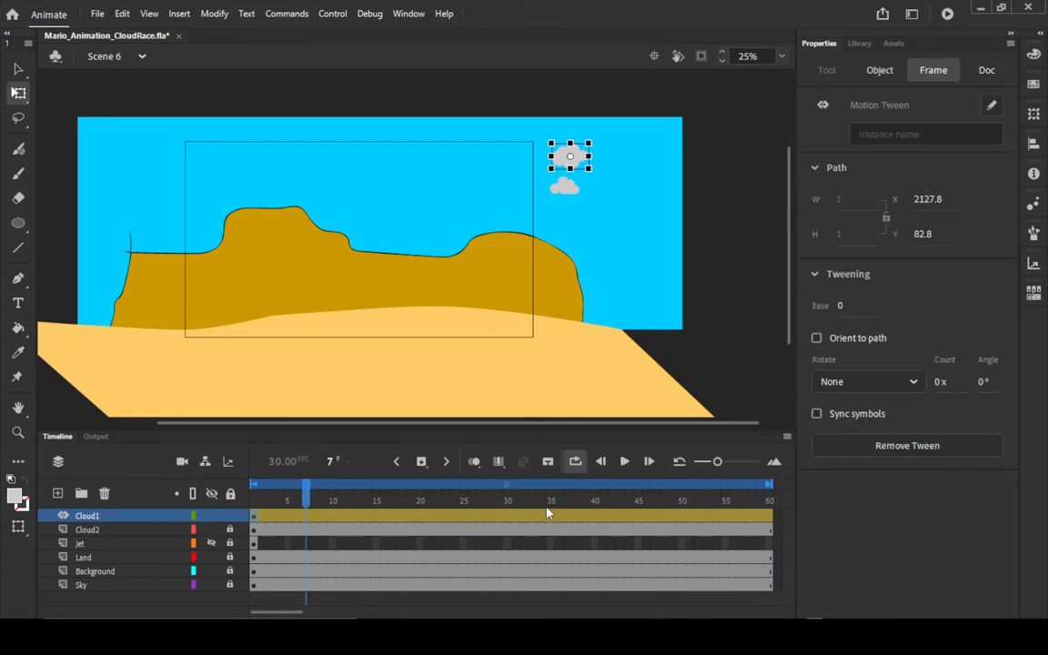
At frame 40, move the Cloud1 cloud straight across the sky past the stage's left edge, to about X -343, and preview the motion.
{"action": "left_click", "coordinate": [596, 519]}
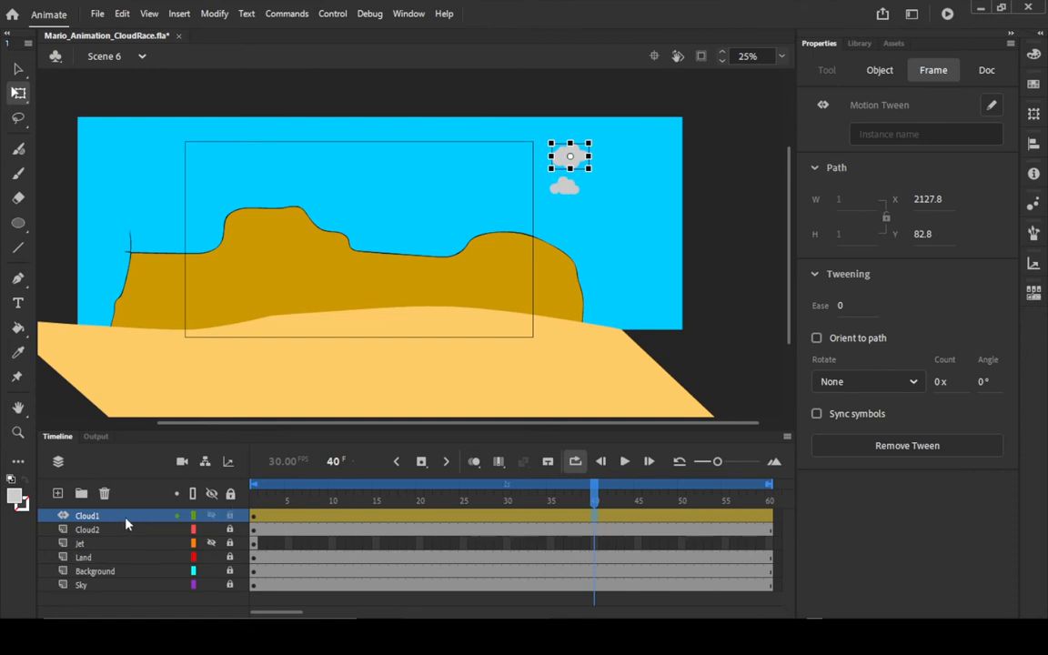
{"action": "left_click", "coordinate": [18, 94]}
{"action": "left_click_drag", "start_coordinate": [560, 162], "coordinate": [131, 165]}
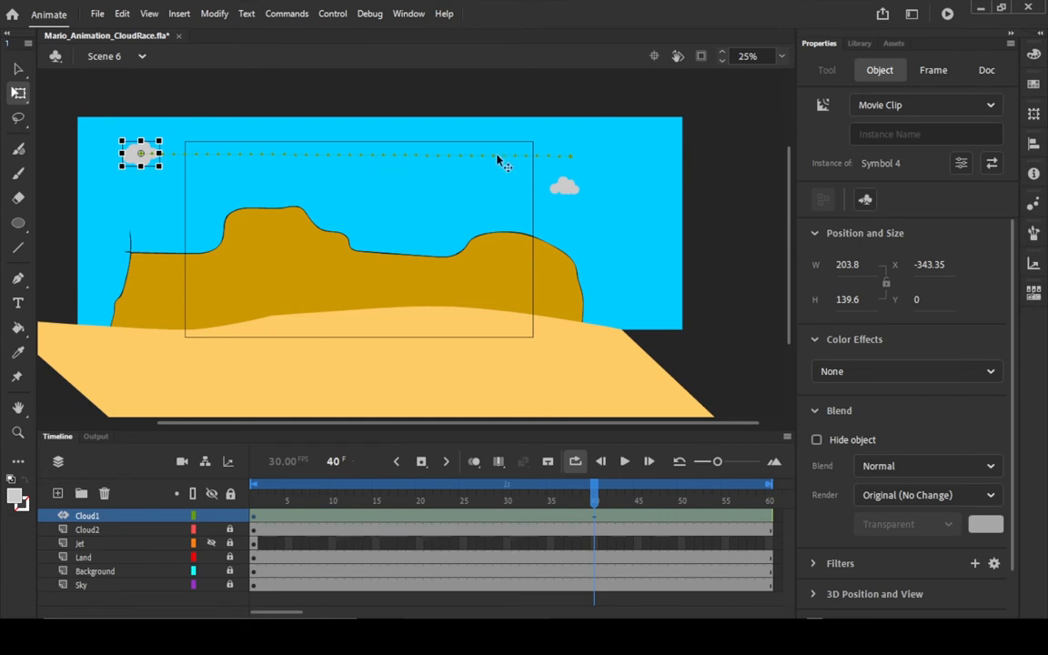
{"action": "left_click", "coordinate": [624, 461]}
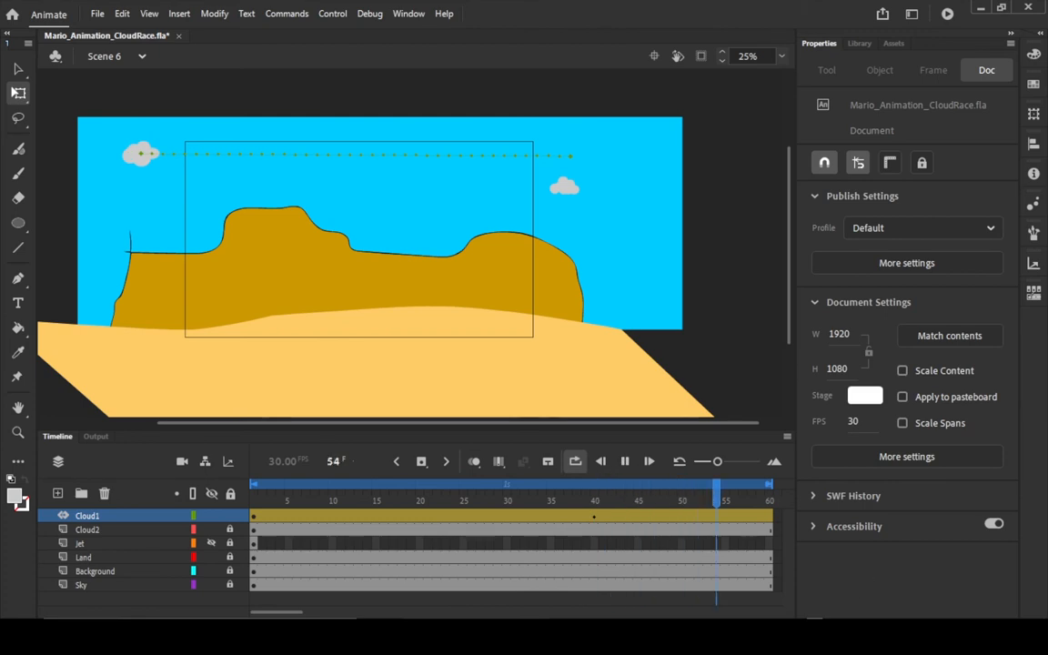
{"action": "left_click", "coordinate": [628, 461]}
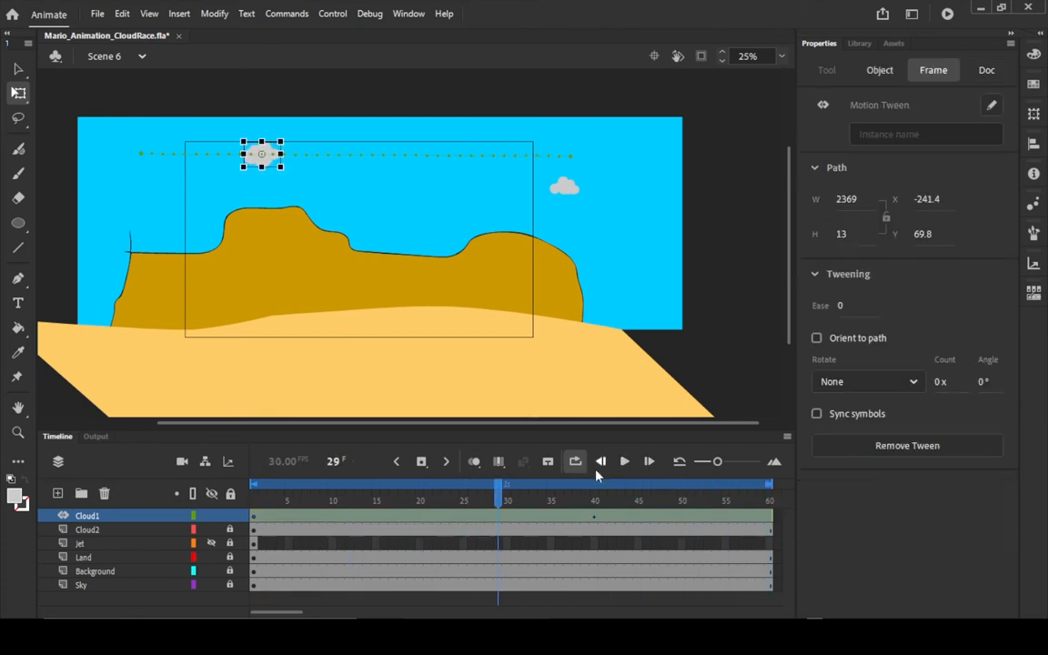
Lock Cloud1 and create a motion tween from frame 1 of Cloud2, converting its cloud to a symbol.
{"action": "left_click", "coordinate": [230, 517]}
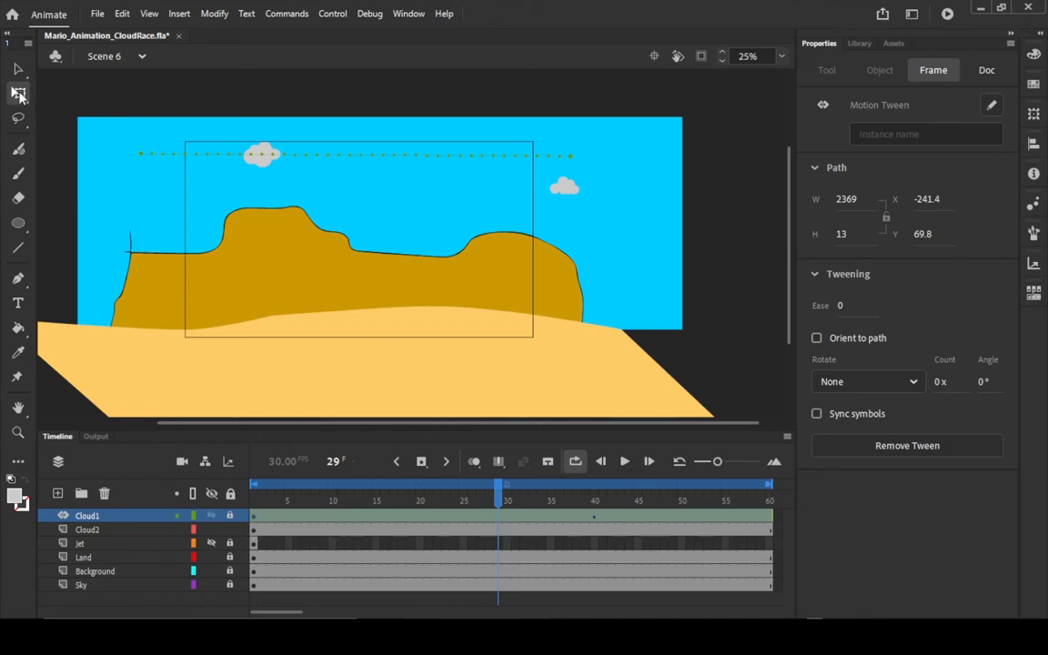
{"action": "left_click", "coordinate": [255, 530]}
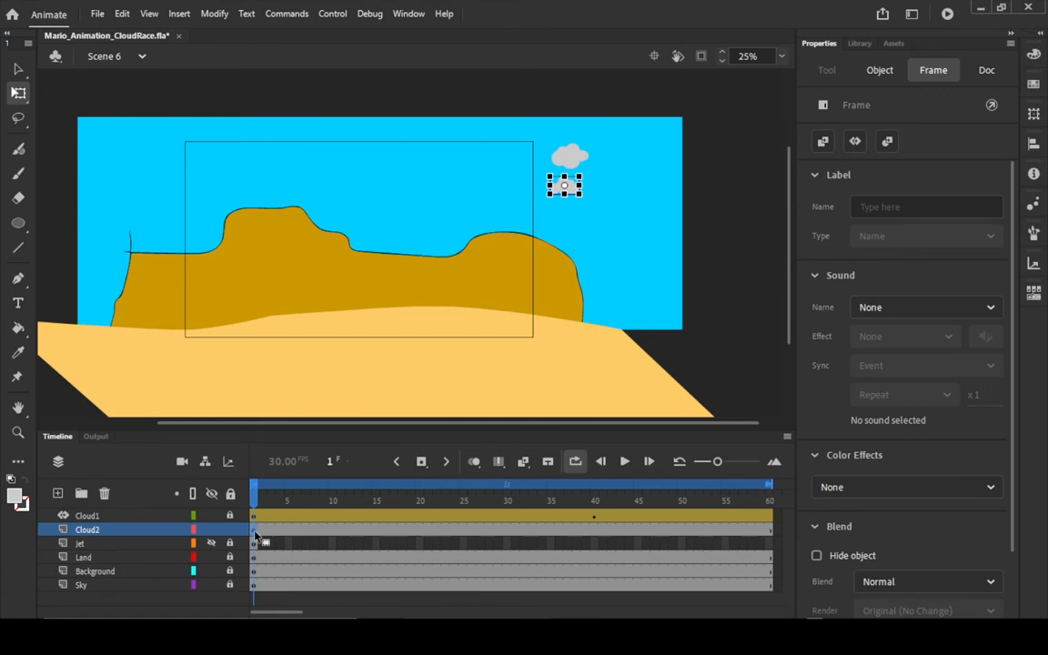
{"action": "right_click", "coordinate": [255, 535]}
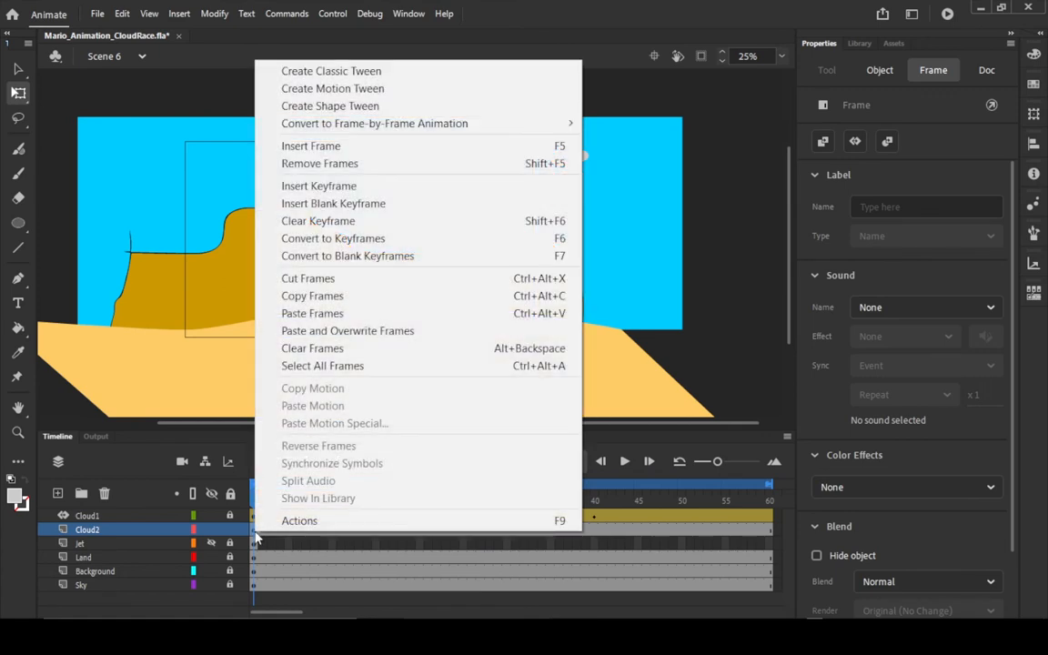
{"action": "left_click", "coordinate": [391, 95]}
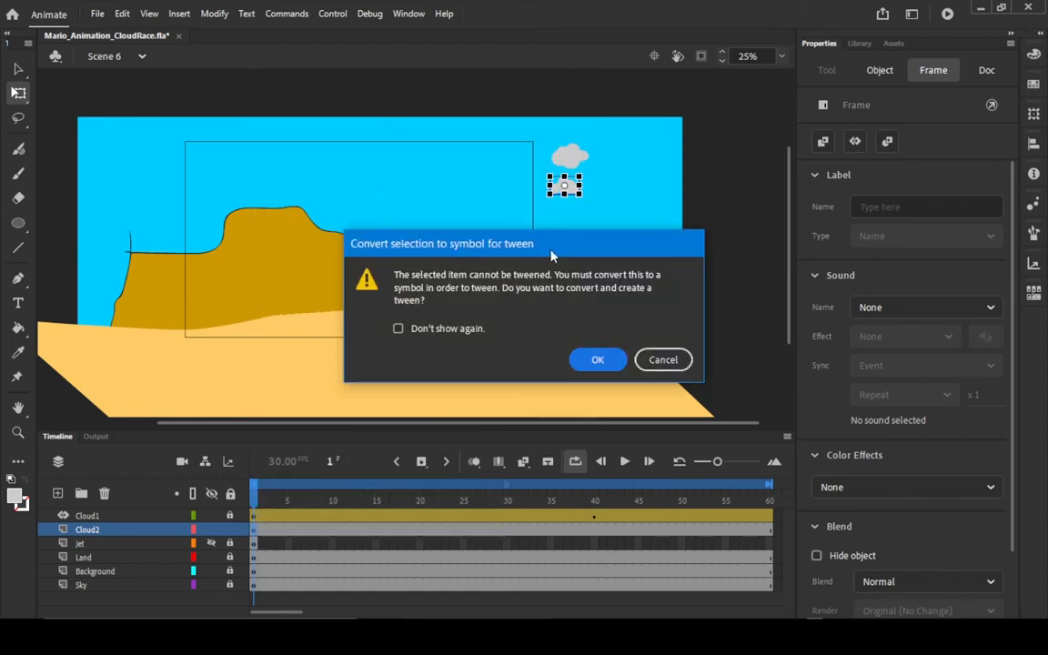
{"action": "left_click", "coordinate": [590, 360]}
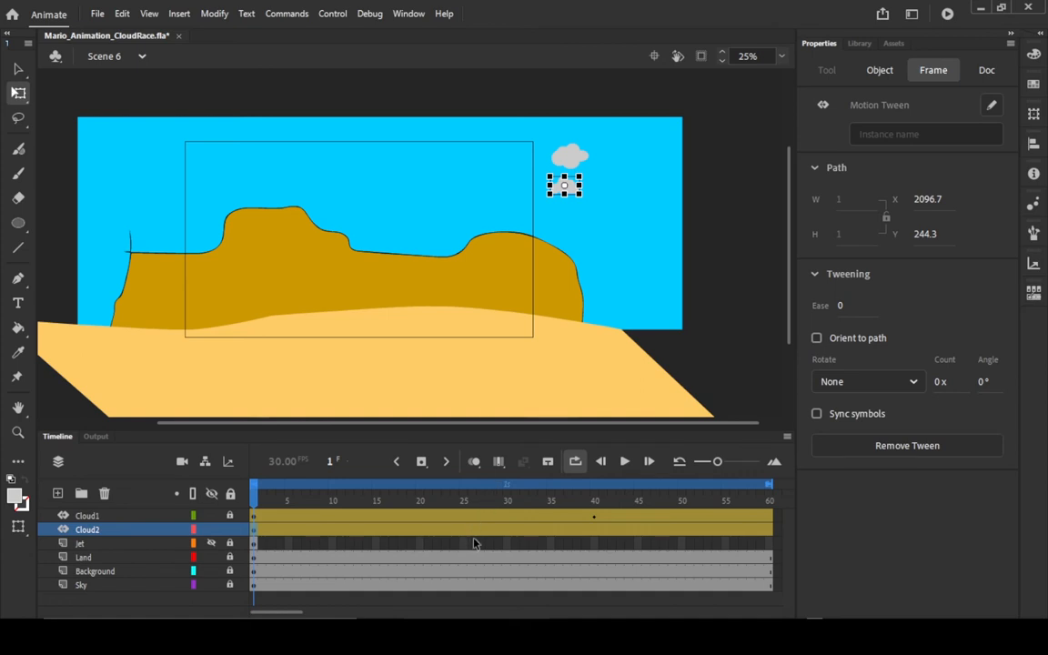
At frame 50, move the Cloud2 cloud horizontally past the stage's left edge, to about X -345, and preview both clouds.
{"action": "left_click", "coordinate": [683, 534]}
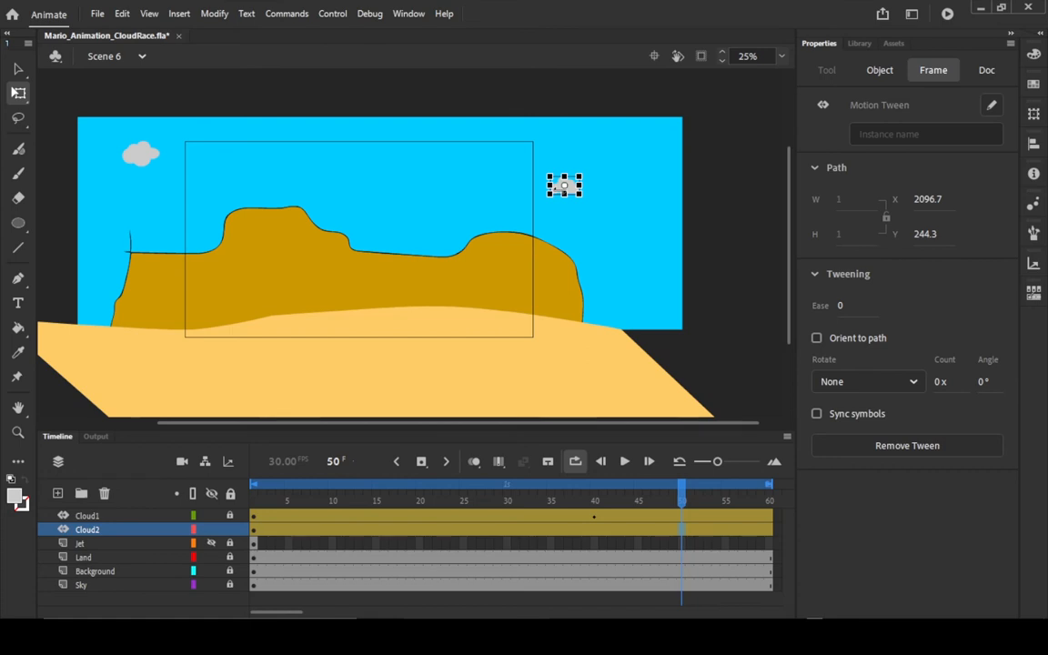
{"action": "left_click_drag", "start_coordinate": [564, 187], "coordinate": [135, 187]}
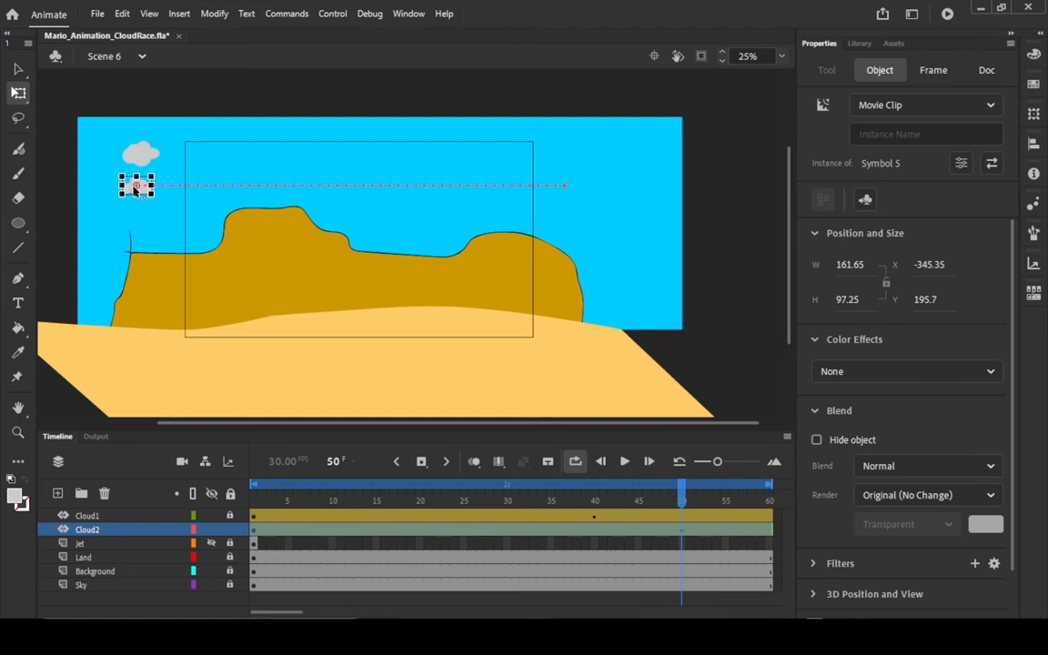
{"action": "left_click", "coordinate": [625, 463]}
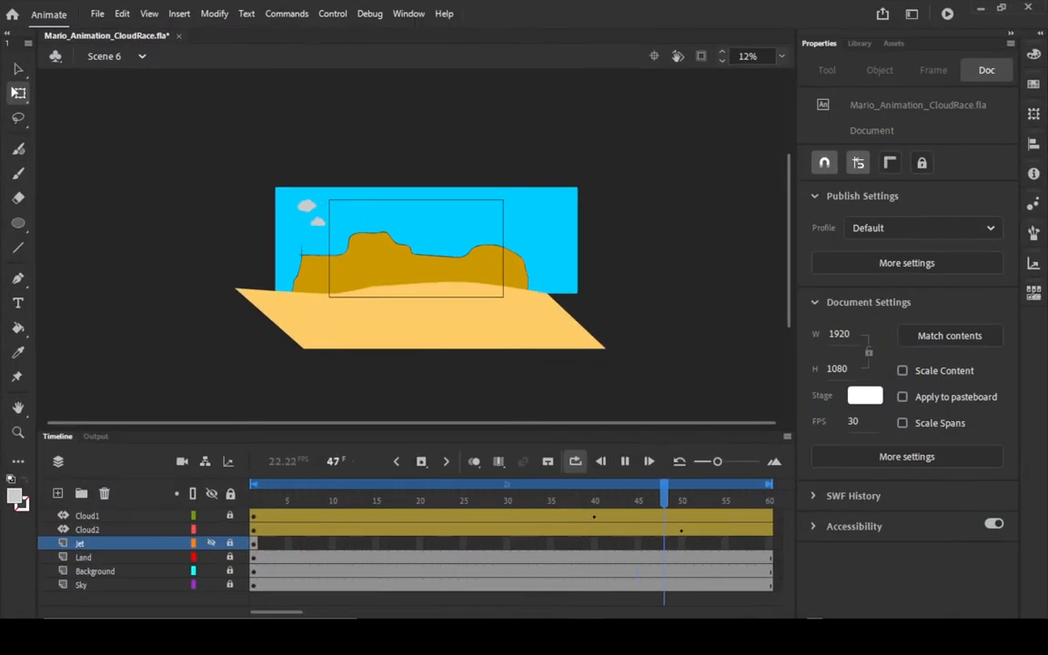
{"action": "left_click", "coordinate": [625, 461]}
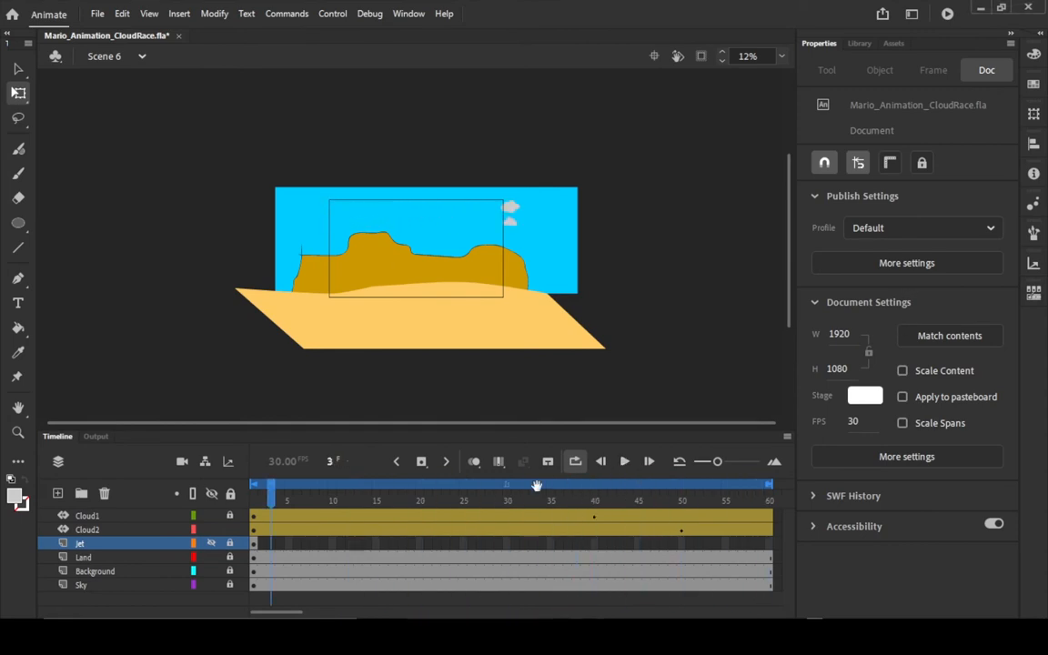
Slow the Cloud2 tween by inserting five frames within its span, pushing its end keyframe to frame 55.
{"action": "left_click", "coordinate": [456, 532]}
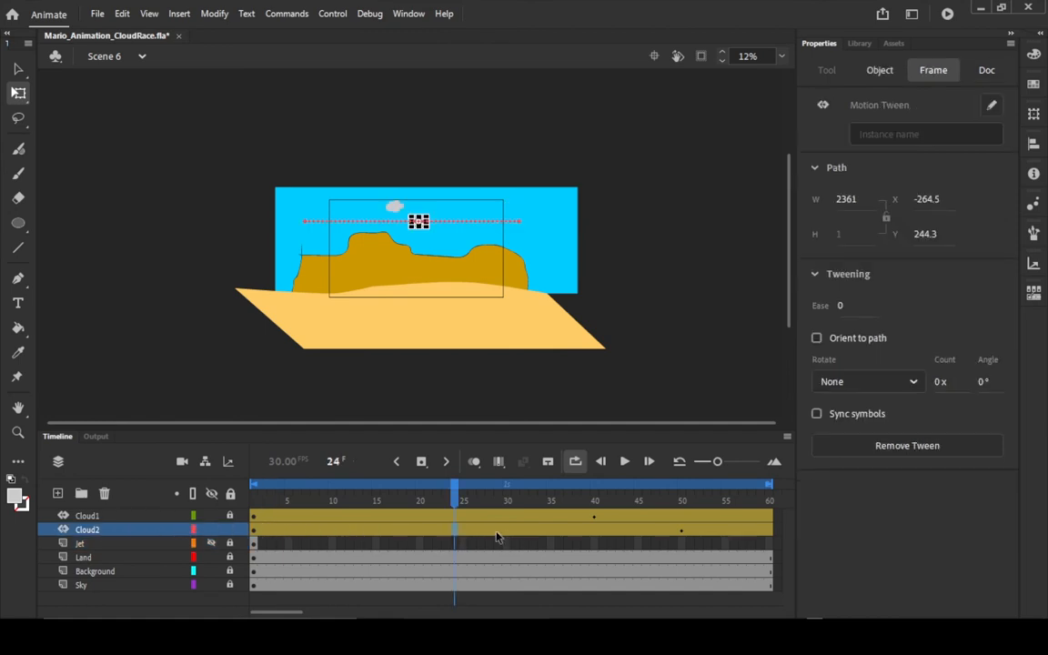
{"action": "left_click", "coordinate": [532, 536]}
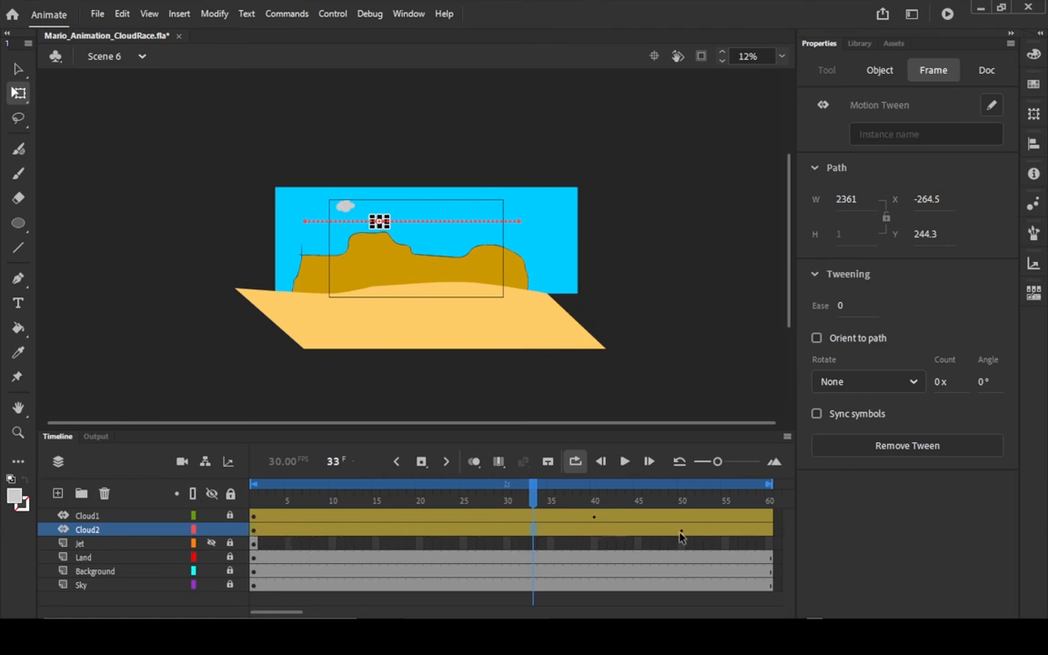
{"action": "left_click", "coordinate": [572, 536]}
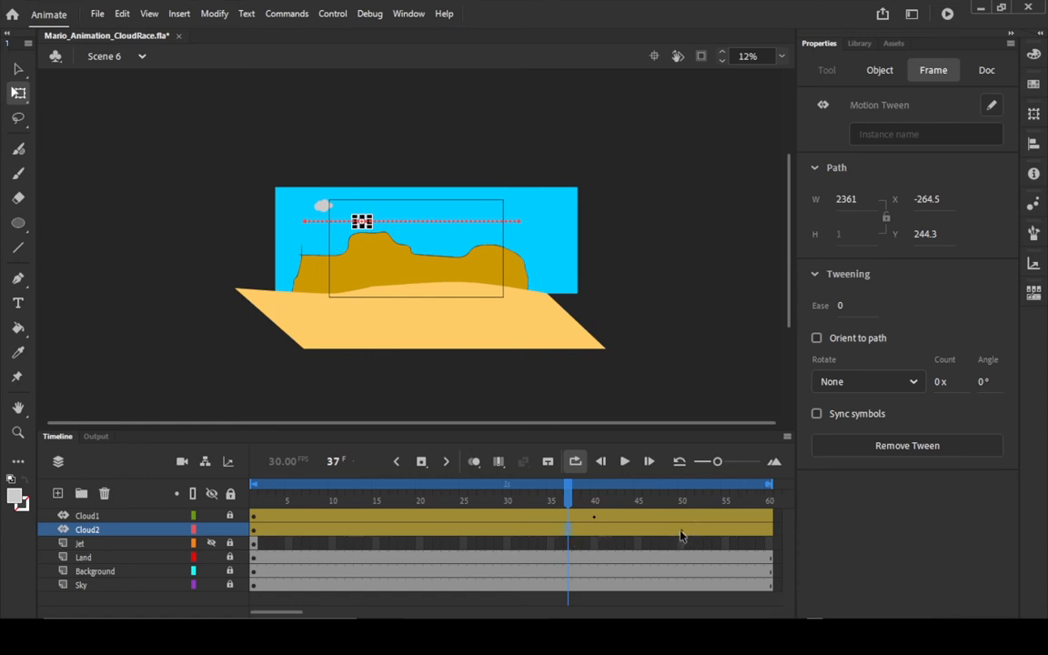
{"action": "left_click", "coordinate": [537, 536]}
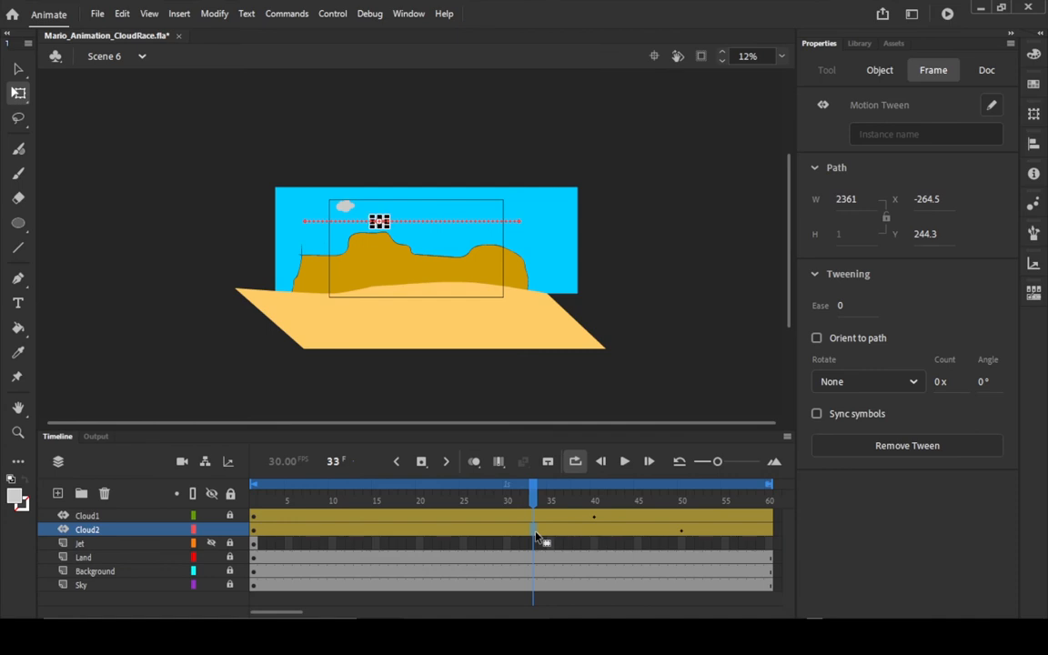
{"action": "key", "text": "F5"}
{"action": "key", "text": "F5"}
{"action": "key", "text": "F5"}
{"action": "key", "text": "F5"}
{"action": "key", "text": "F5"}
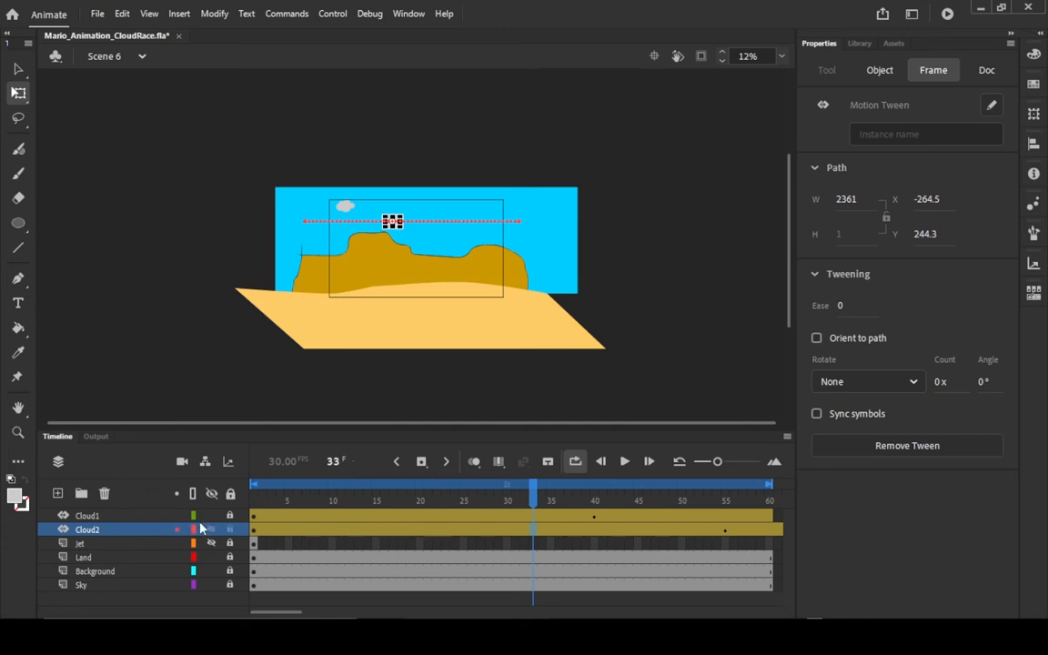
Unlock Cloud1 and speed up its tween by removing ten frames from the span, bringing its end keyframe to frame 30.
{"action": "left_click", "coordinate": [230, 517]}
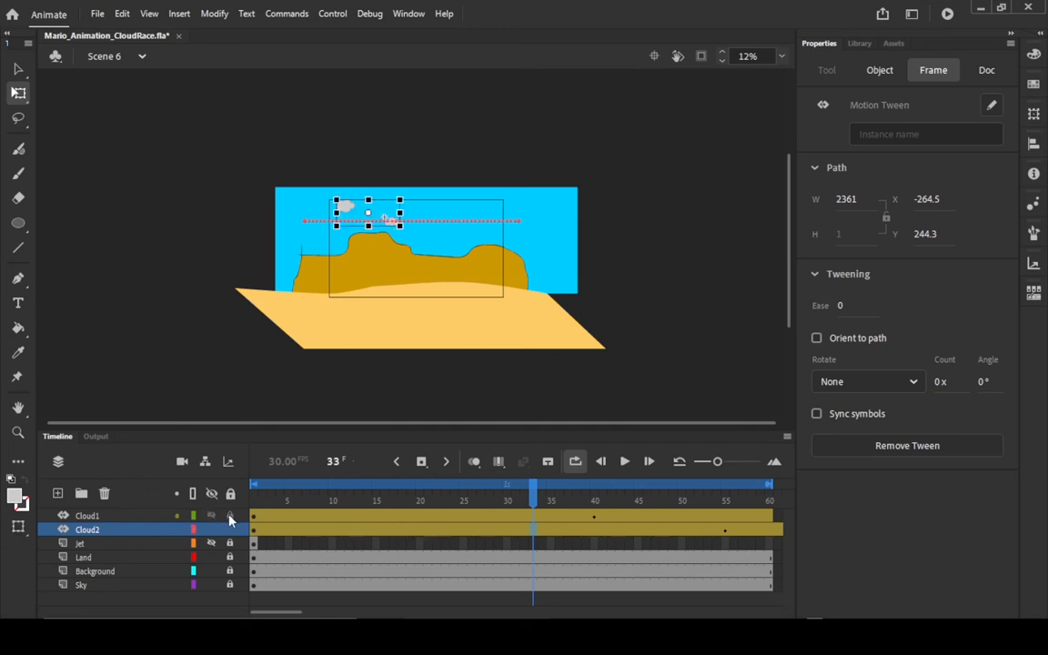
{"action": "left_click", "coordinate": [421, 517]}
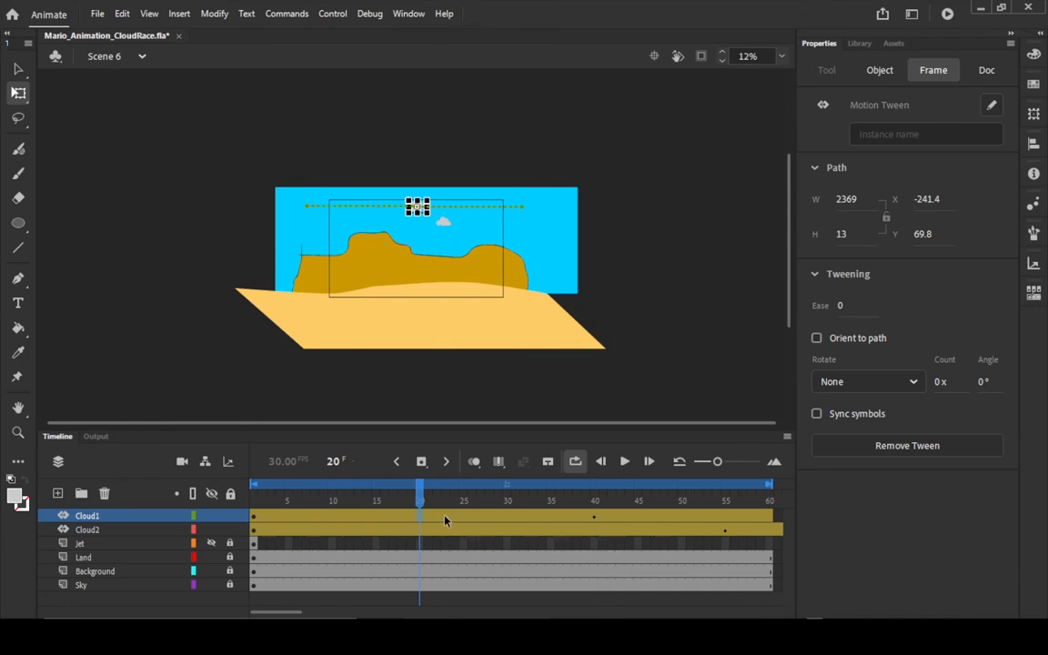
{"action": "key", "text": "shift+F5"}
{"action": "key", "text": "shift+F5"}
{"action": "key", "text": "shift+F5"}
{"action": "key", "text": "shift+F5"}
{"action": "key", "text": "shift+F5"}
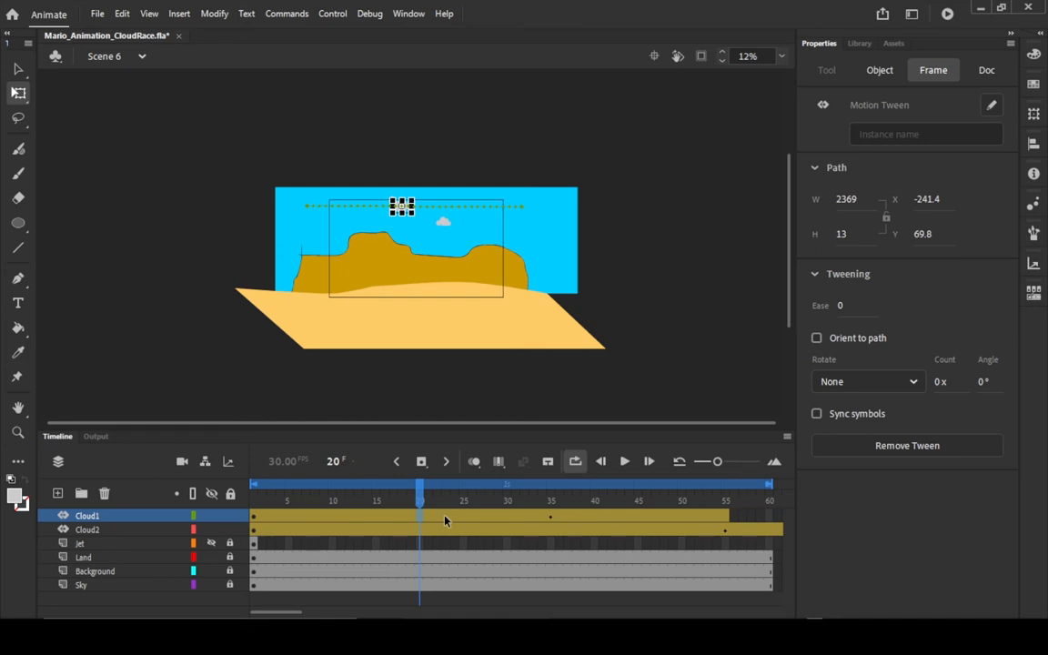
{"action": "key", "text": "shift+F5"}
{"action": "key", "text": "shift+F5"}
{"action": "key", "text": "shift+F5"}
{"action": "key", "text": "shift+F5"}
{"action": "key", "text": "shift+F5"}
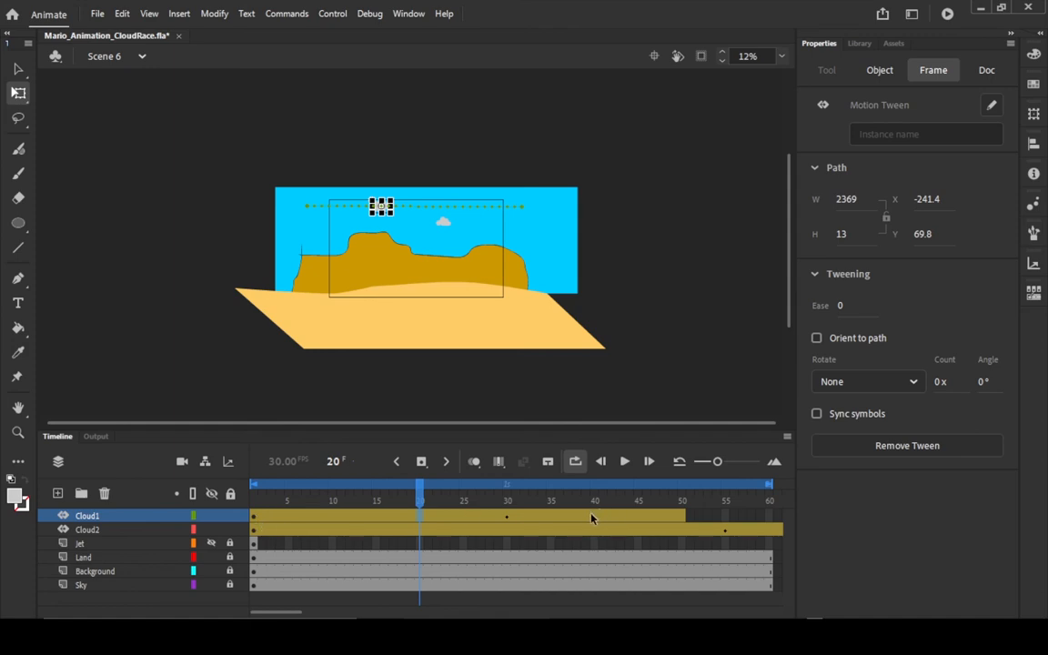
Extend the shortened Cloud1 tween span to frame 60.
{"action": "left_click_drag", "start_coordinate": [298, 612], "coordinate": [310, 613]}
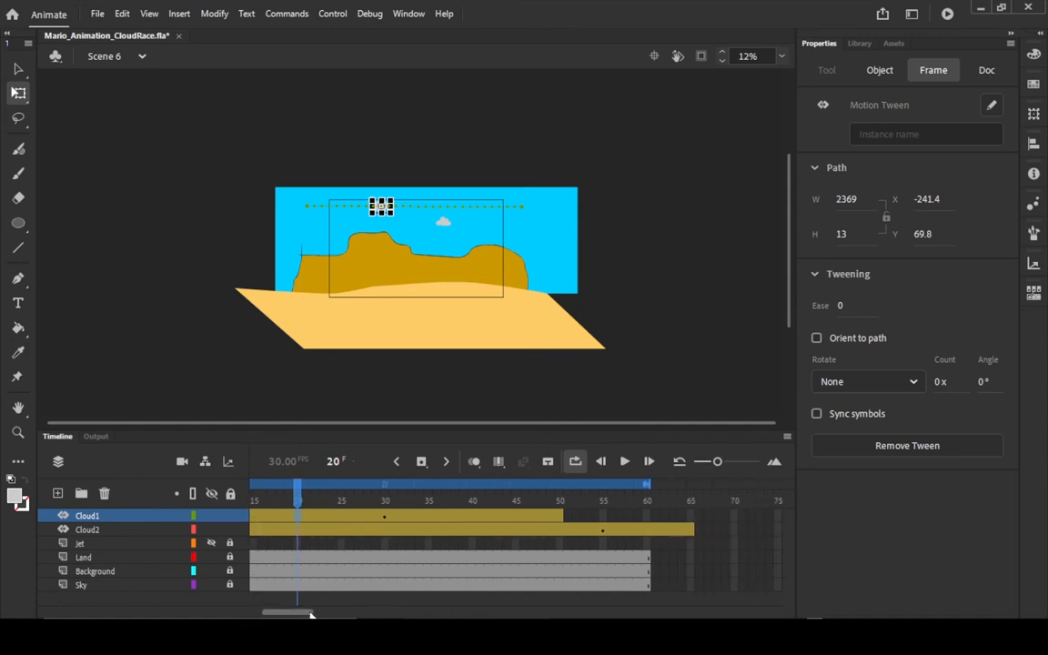
{"action": "left_click", "coordinate": [650, 523]}
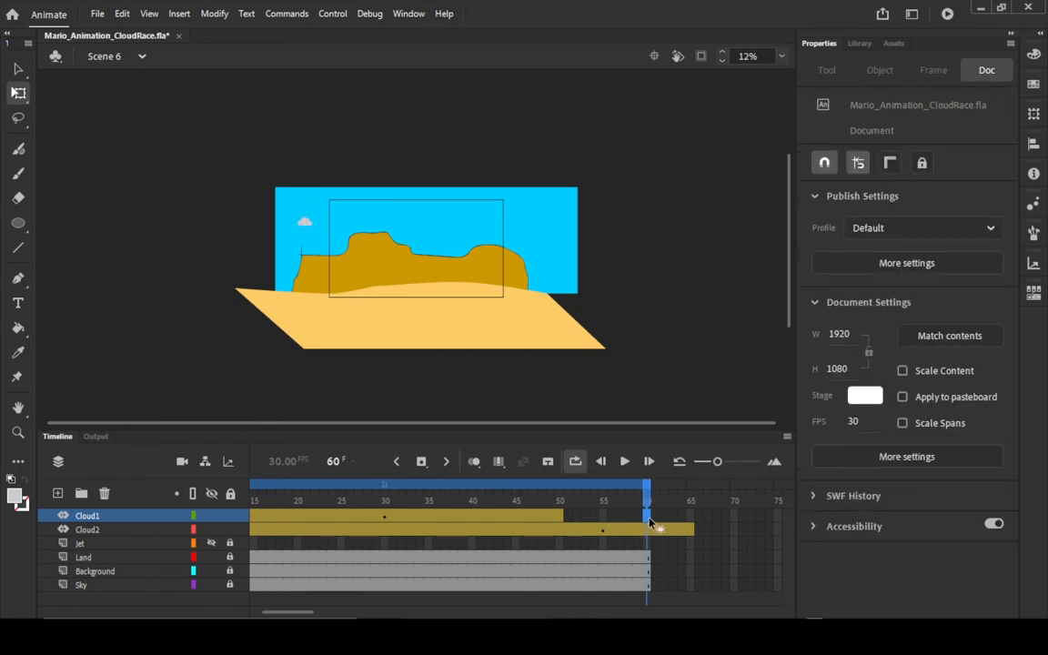
{"action": "key", "text": "F5"}
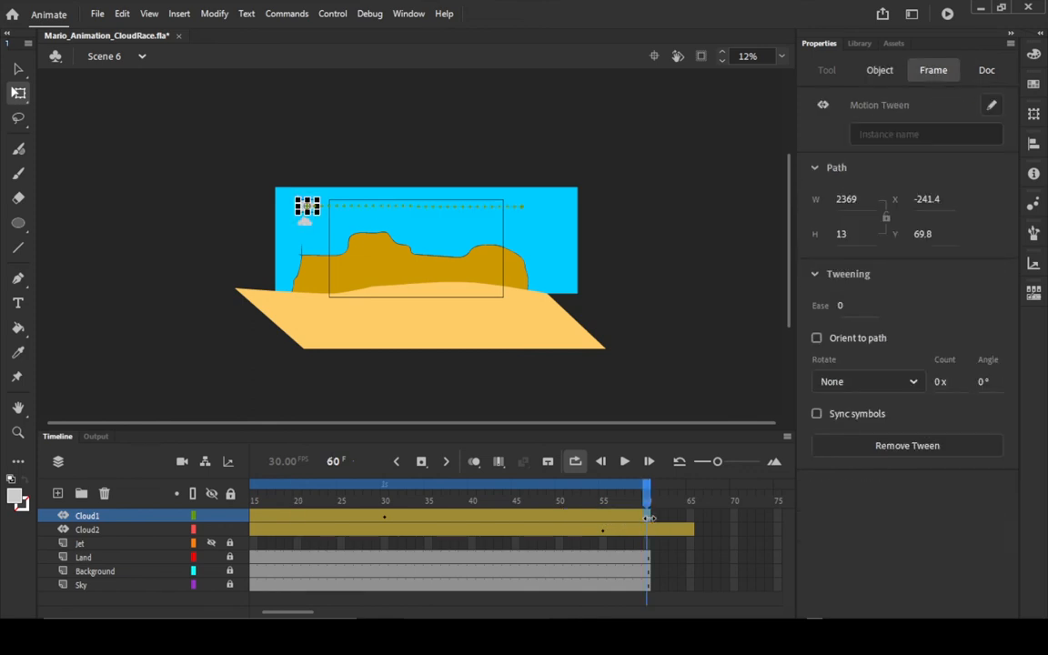
{"action": "left_click_drag", "start_coordinate": [291, 614], "coordinate": [255, 614]}
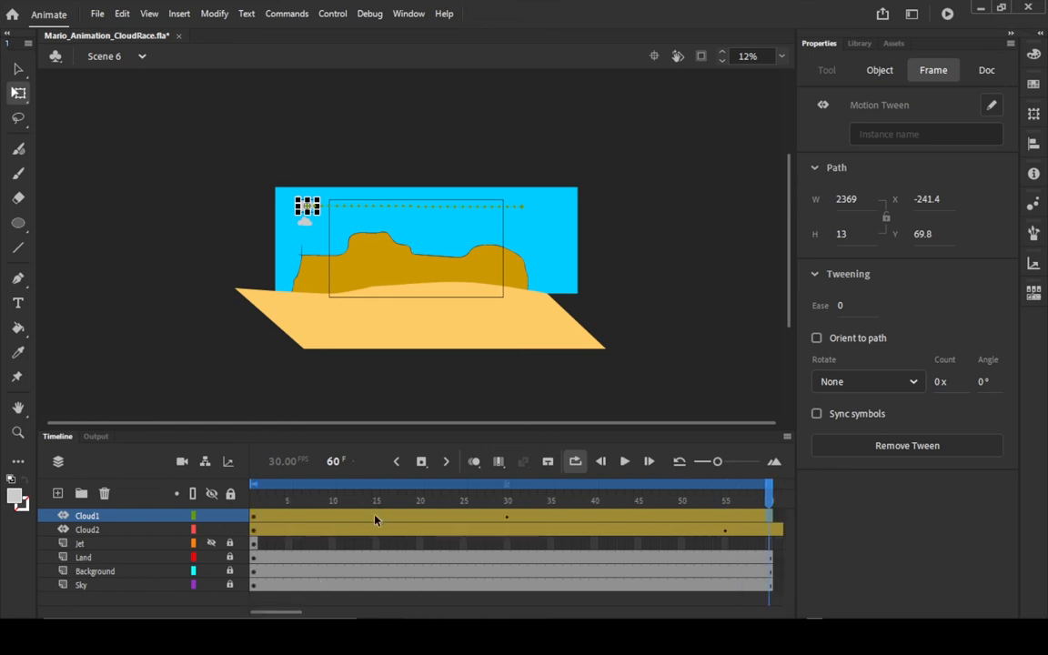
Play the scene from frame 10 to compare the speeds of the two clouds.
{"action": "left_click", "coordinate": [333, 545]}
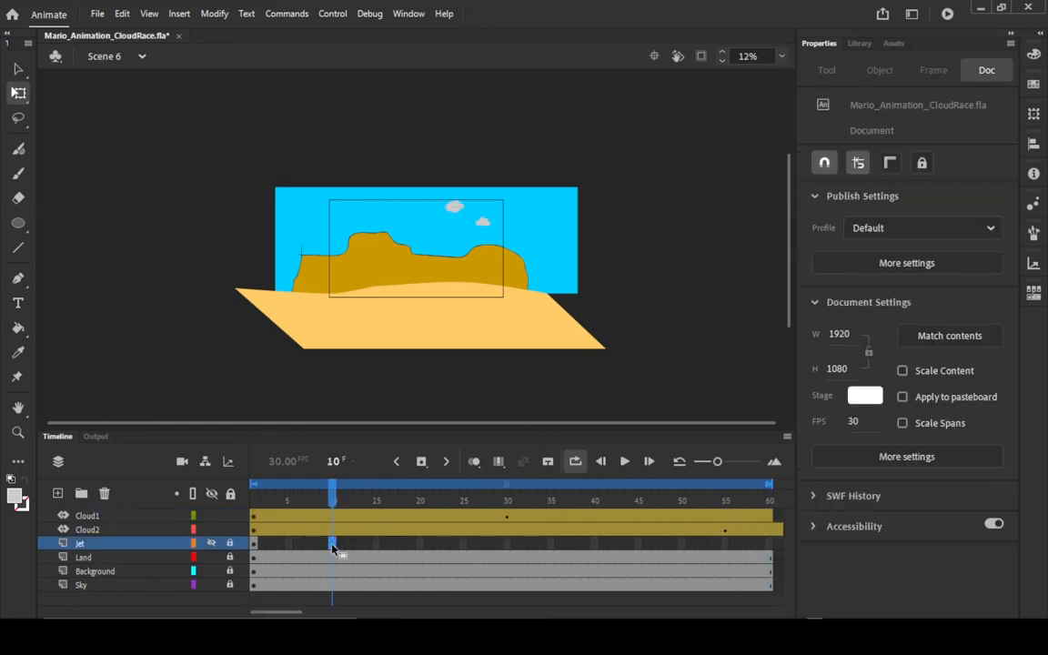
{"action": "key", "text": "ctrl+equal"}
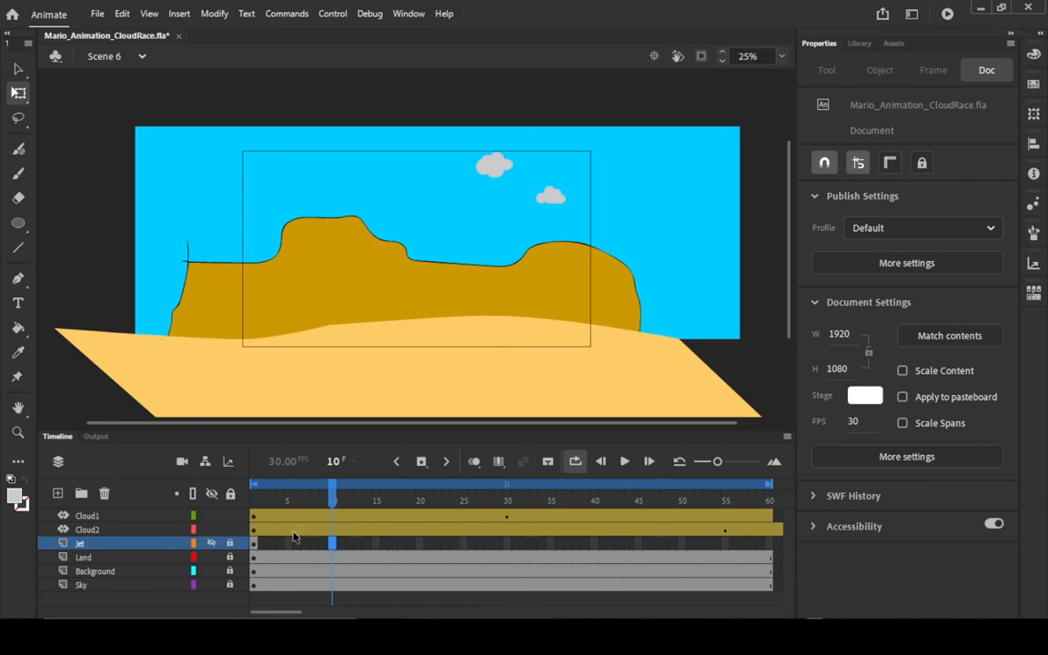
{"action": "left_click", "coordinate": [627, 462]}
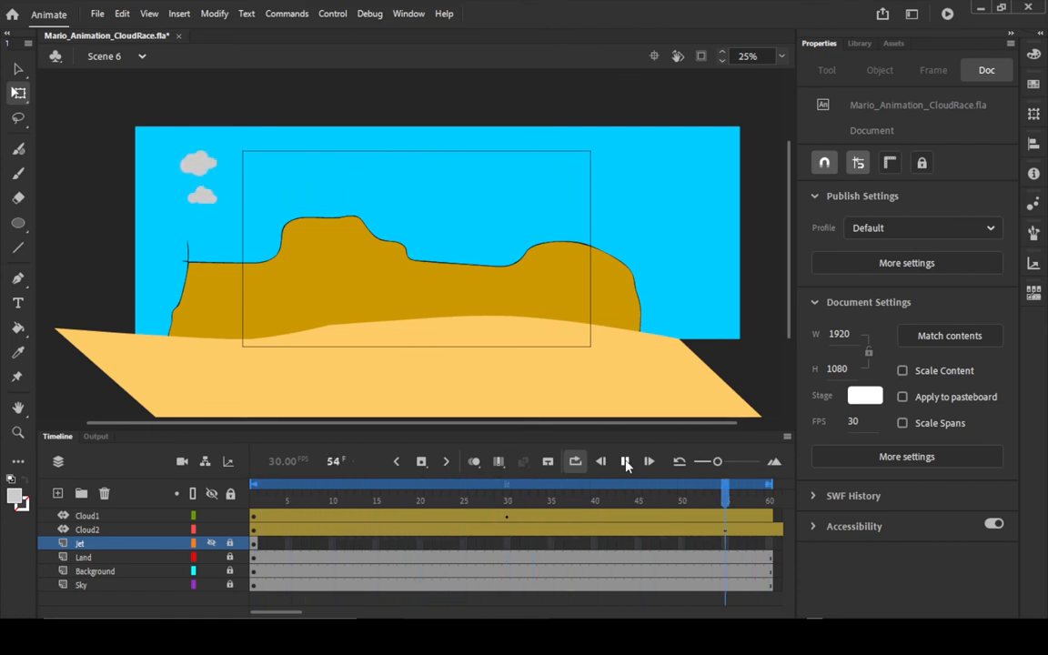
{"action": "left_click", "coordinate": [626, 462]}
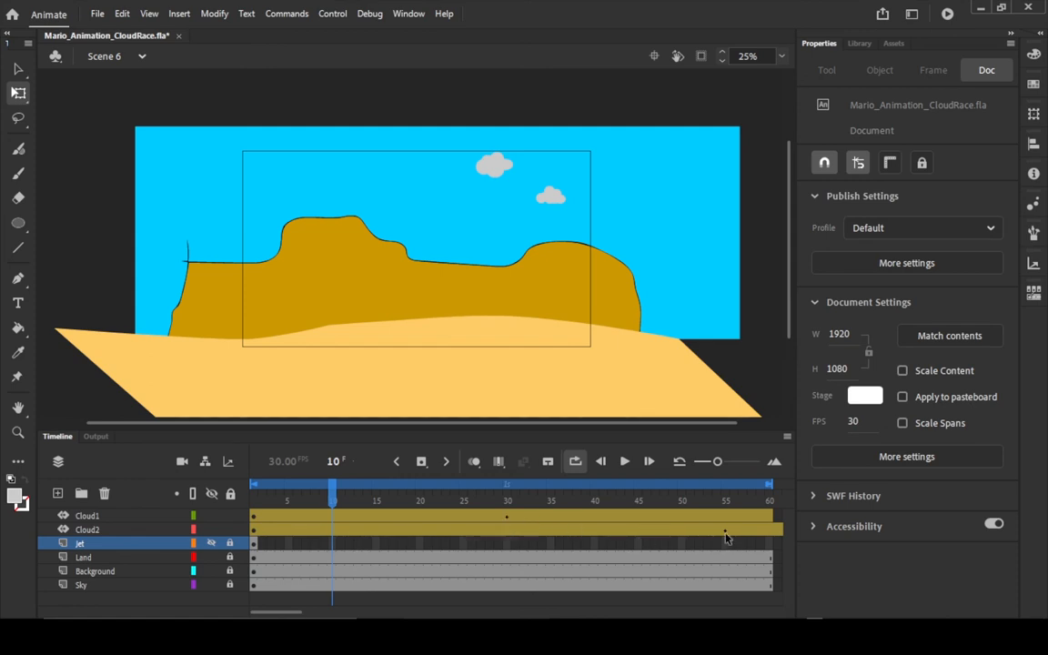
Insert ten frames within the Cloud1 tween to push its end keyframe to frame 40.
{"action": "left_click", "coordinate": [452, 516]}
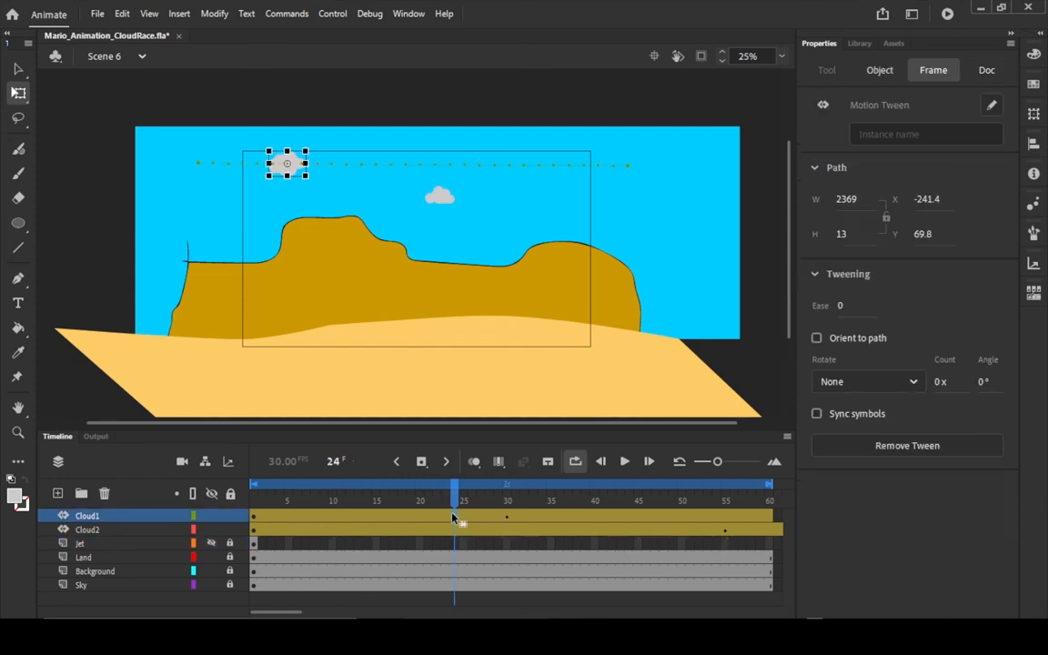
{"action": "key", "text": "F5"}
{"action": "key", "text": "F5"}
{"action": "key", "text": "F5"}
{"action": "key", "text": "F5"}
{"action": "key", "text": "F5"}
{"action": "key", "text": "F5"}
{"action": "key", "text": "F5"}
{"action": "key", "text": "F5"}
{"action": "key", "text": "F5"}
{"action": "key", "text": "F5"}
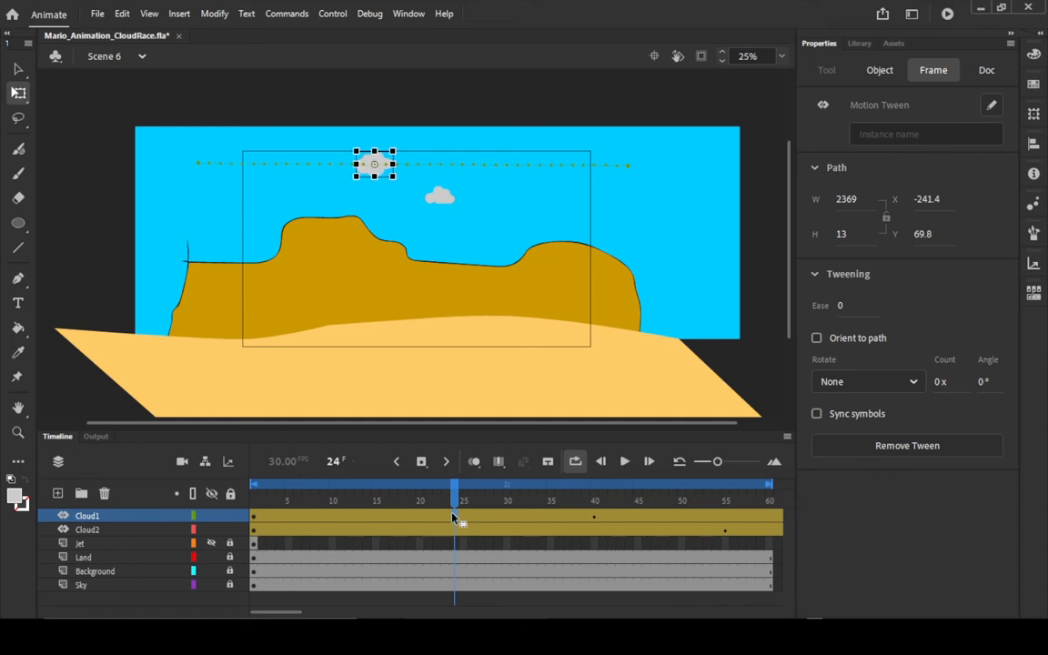
Remove fifteen frames from the Cloud2 tween to bring its end keyframe to frame 40.
{"action": "left_click", "coordinate": [455, 529]}
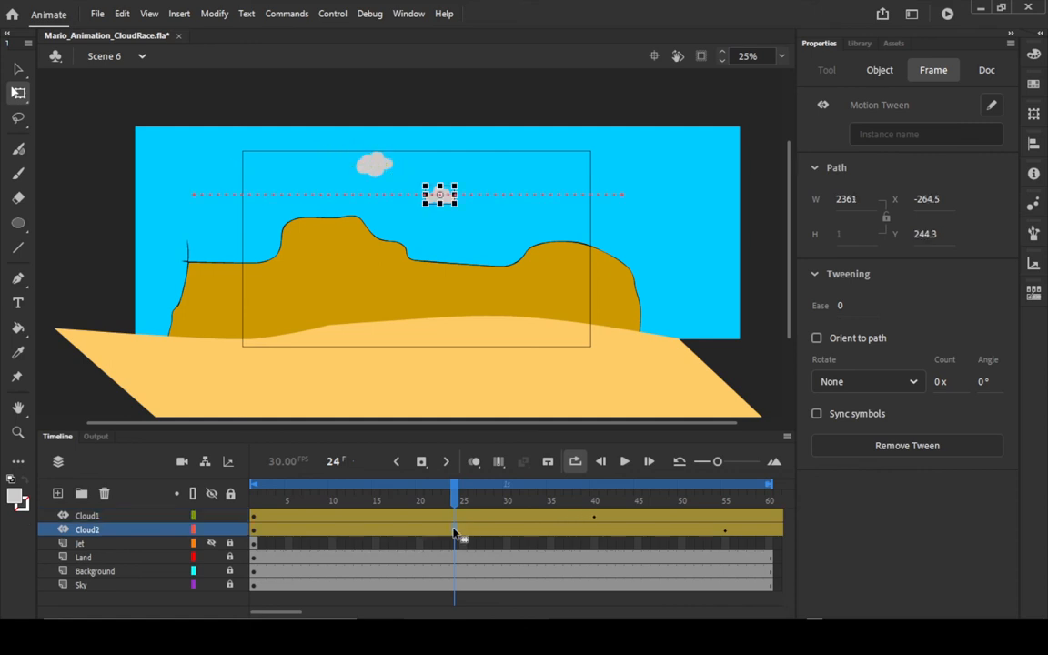
{"action": "key", "text": "shift+F5"}
{"action": "key", "text": "shift+F5"}
{"action": "key", "text": "shift+F5"}
{"action": "key", "text": "shift+F5"}
{"action": "key", "text": "shift+F5"}
{"action": "key", "text": "shift+F5"}
{"action": "key", "text": "shift+F5"}
{"action": "key", "text": "shift+F5"}
{"action": "key", "text": "shift+F5"}
{"action": "key", "text": "shift+F5"}
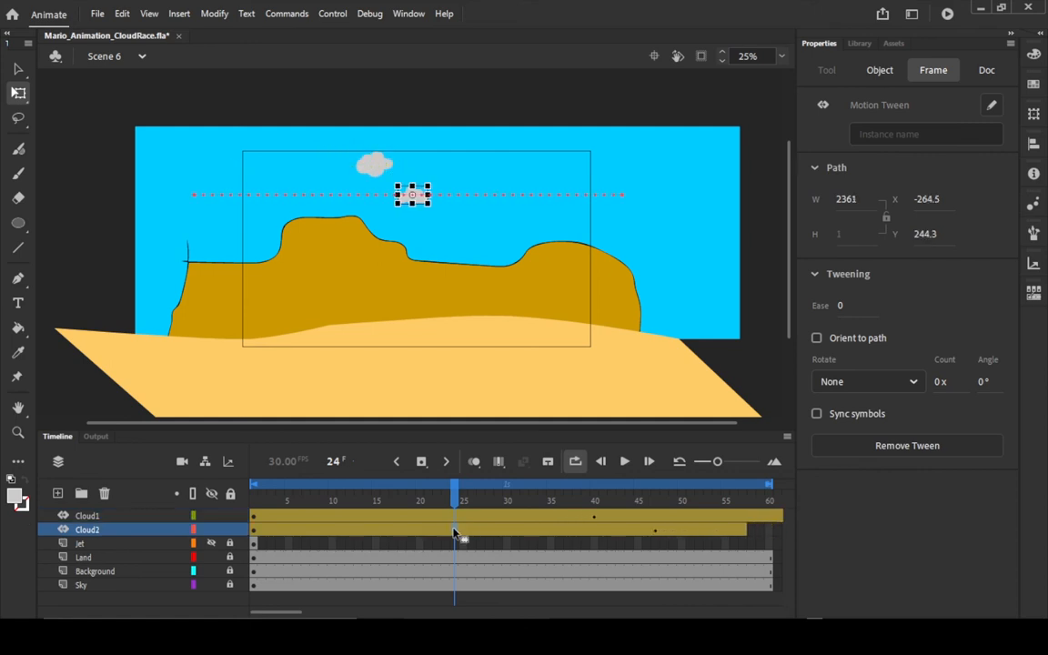
{"action": "key", "text": "shift+F5"}
{"action": "key", "text": "shift+F5"}
{"action": "key", "text": "shift+F5"}
{"action": "key", "text": "shift+F5"}
{"action": "key", "text": "shift+F5"}
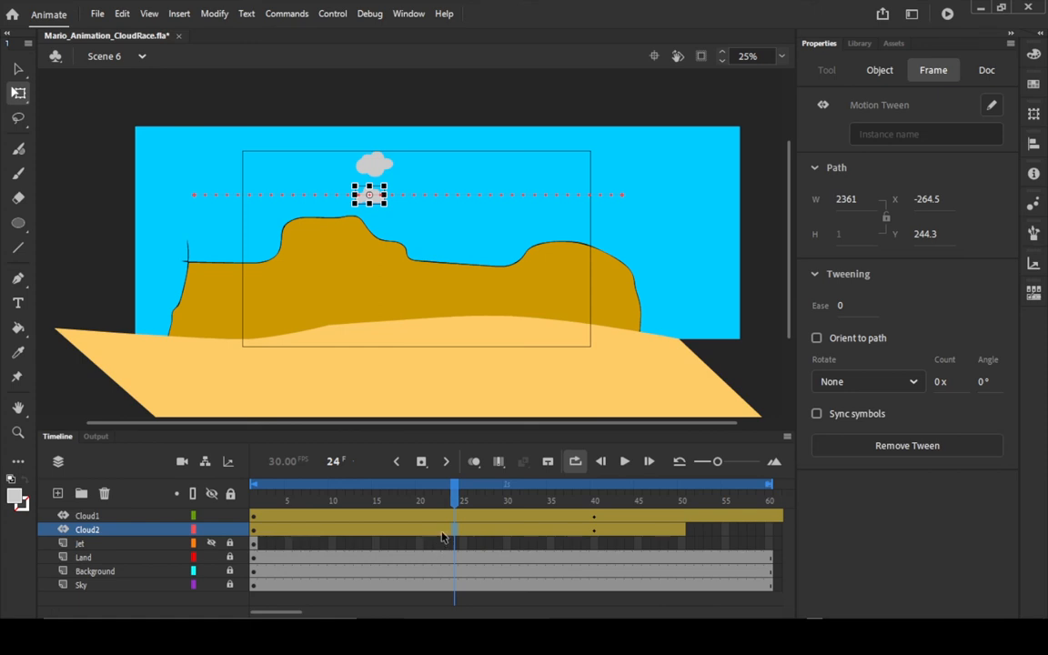
Insert ten frames within the Cloud2 tween, moving its end keyframe to frame 50.
{"action": "key", "text": "F5"}
{"action": "key", "text": "F5"}
{"action": "key", "text": "F5"}
{"action": "key", "text": "F5"}
{"action": "key", "text": "F5"}
{"action": "key", "text": "F5"}
{"action": "key", "text": "F5"}
{"action": "key", "text": "F5"}
{"action": "key", "text": "F5"}
{"action": "key", "text": "F5"}
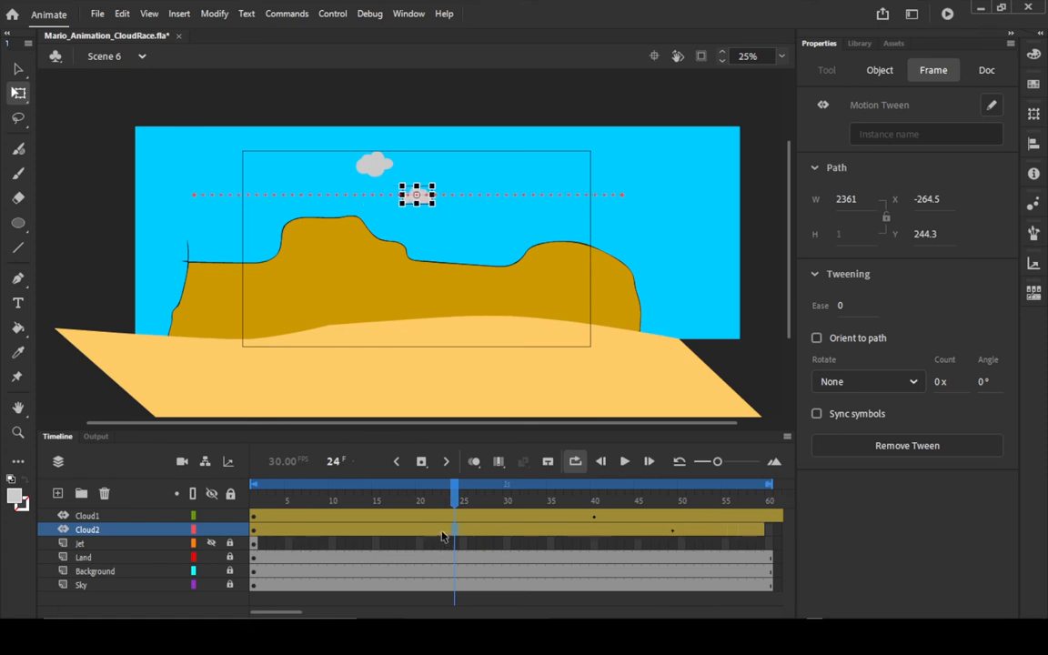
Insert ten more frames within the Cloud1 tween so its end keyframe reaches frame 50, and preview both clouds.
{"action": "left_click", "coordinate": [442, 520]}
{"action": "key", "text": "F5"}
{"action": "key", "text": "F5"}
{"action": "key", "text": "F5"}
{"action": "key", "text": "F5"}
{"action": "key", "text": "F5"}
{"action": "key", "text": "F5"}
{"action": "key", "text": "F5"}
{"action": "key", "text": "F5"}
{"action": "key", "text": "F5"}
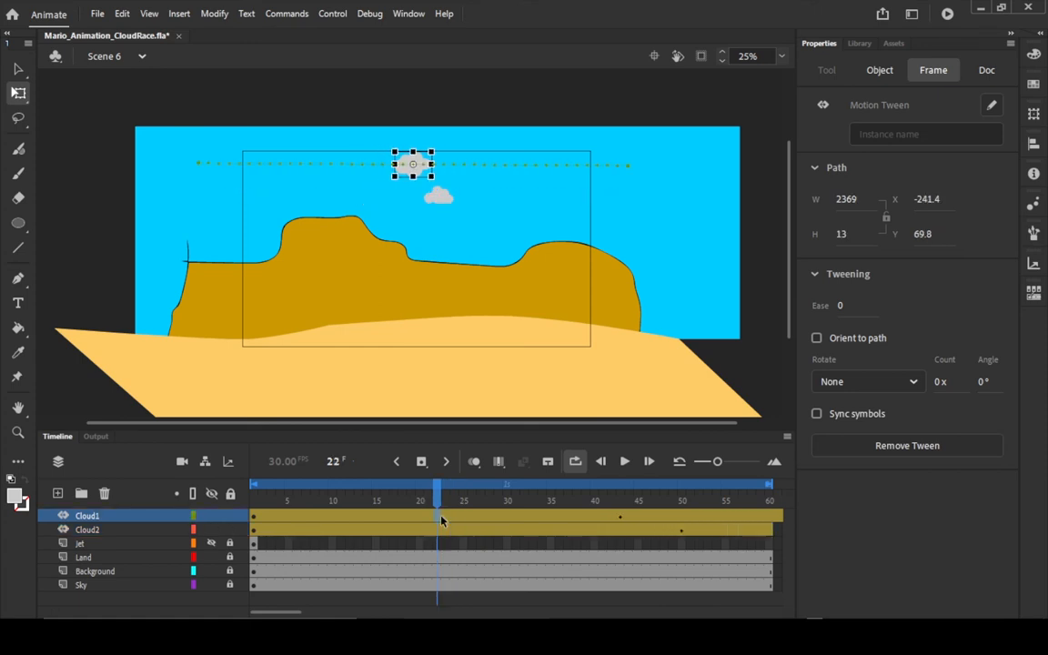
{"action": "key", "text": "F5"}
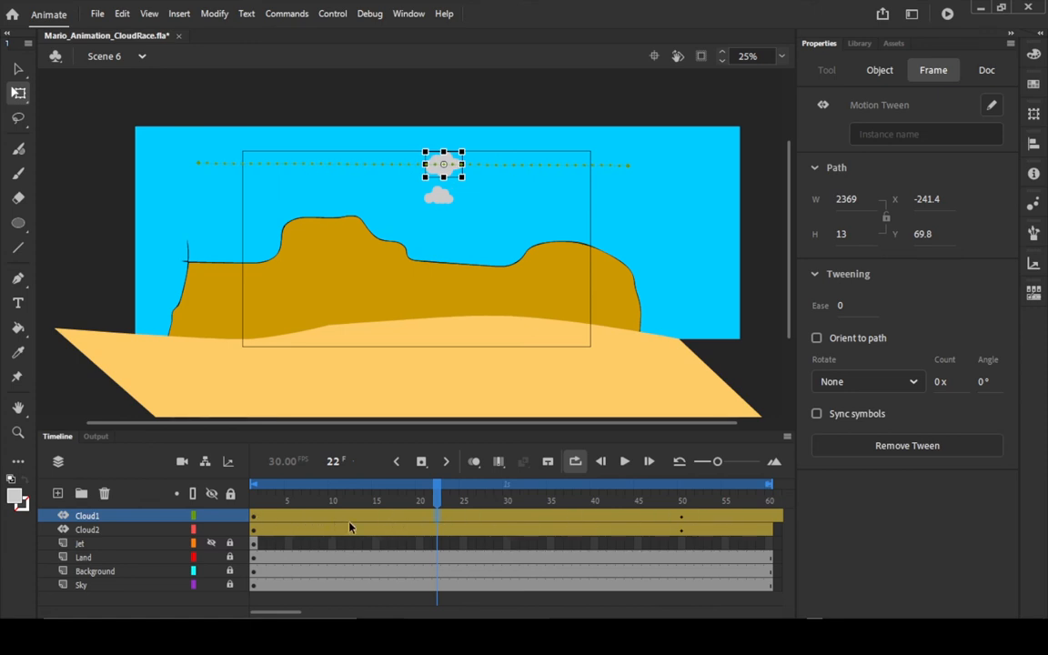
{"action": "left_click", "coordinate": [625, 461]}
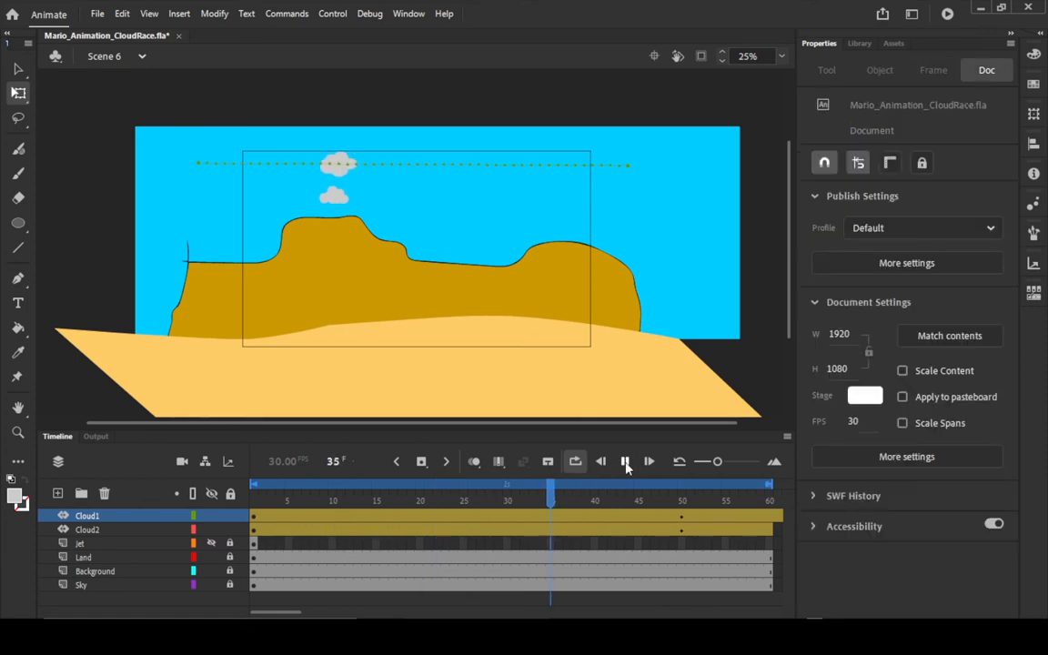